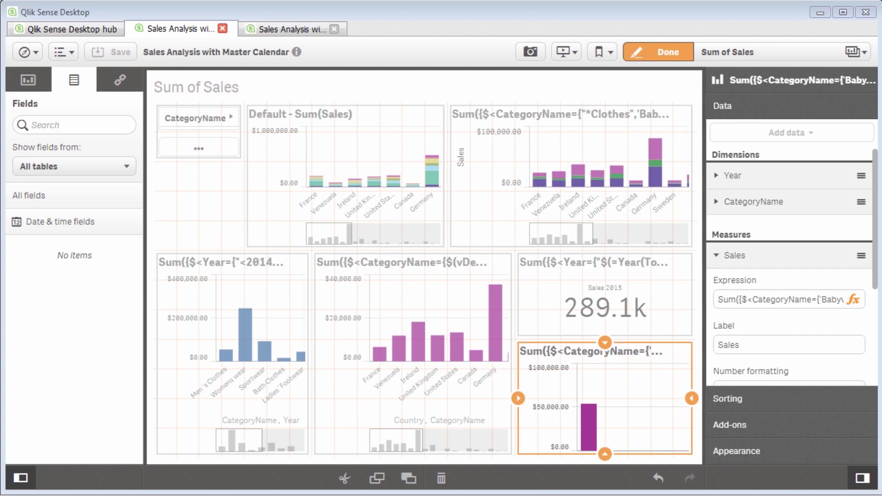
Switch to Notepad and read through the example set analysis expressions, from hardcoded lists to conditions on multiple dimensions.
key(alt+Tab)
key(alt+Tab)
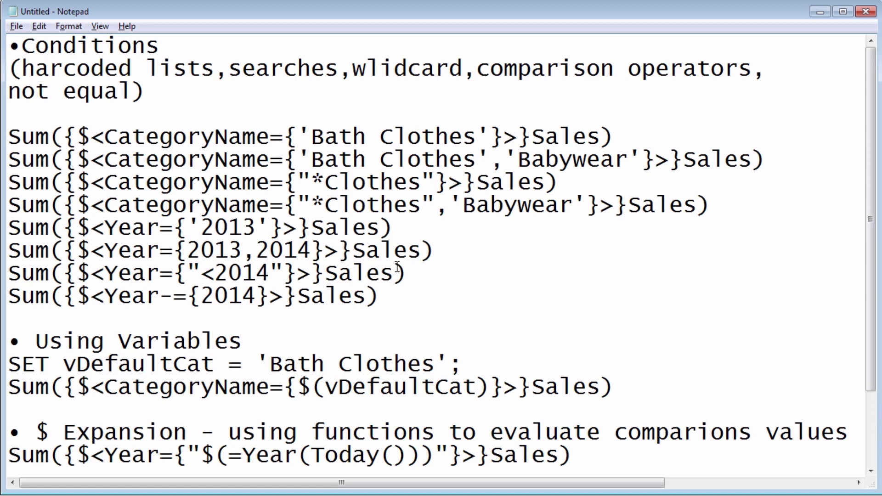
scroll(398, 266, down, 1)
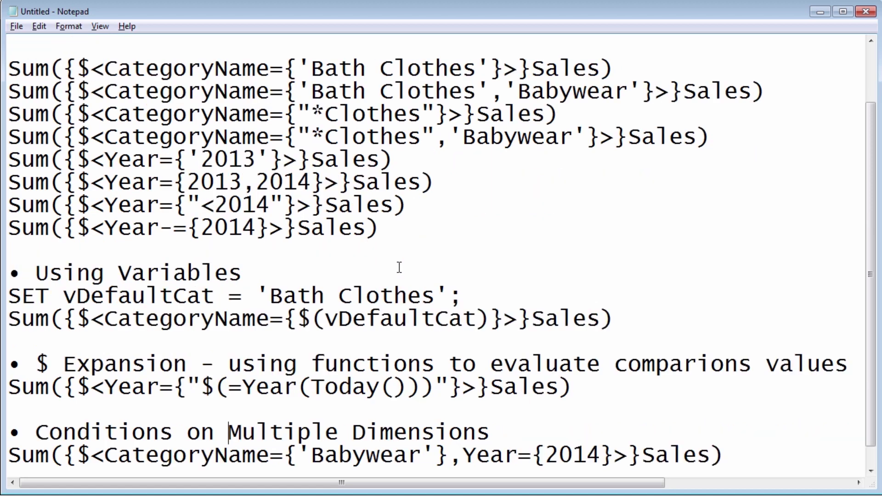
scroll(399, 268, down, 1)
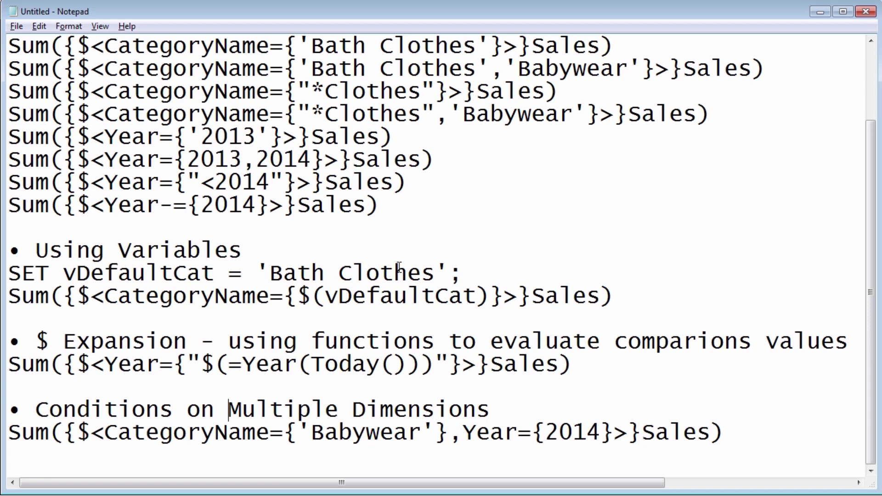
scroll(440, 242, up, 1)
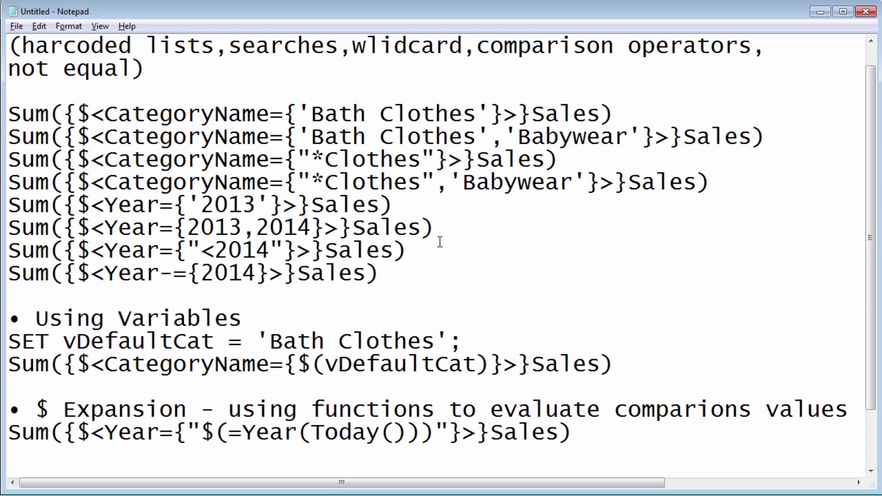
Switch back to Qlik Sense Desktop and finish editing the Sum of Sales sheet to return to analysis mode.
key(alt+Tab)
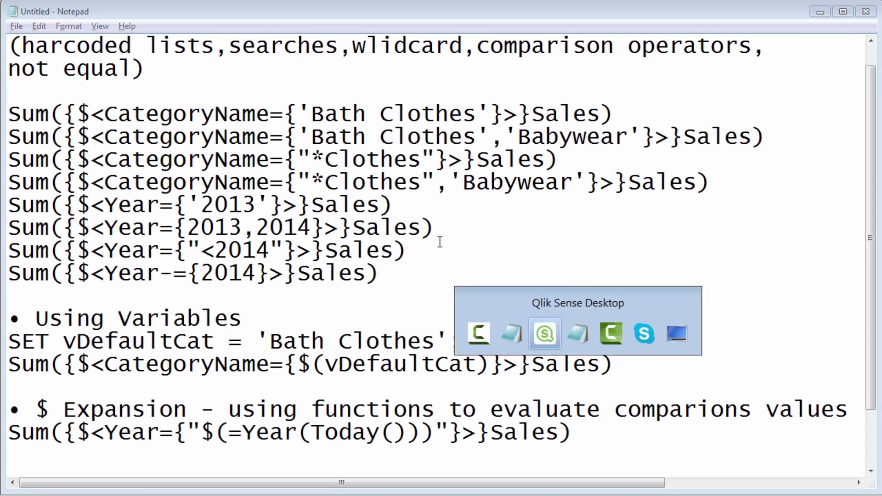
key(alt+Tab)
key(alt+Tab)
key(alt+Tab)
key(alt+Tab)
key(alt+Tab)
key(alt+Tab)
key(alt+Tab)
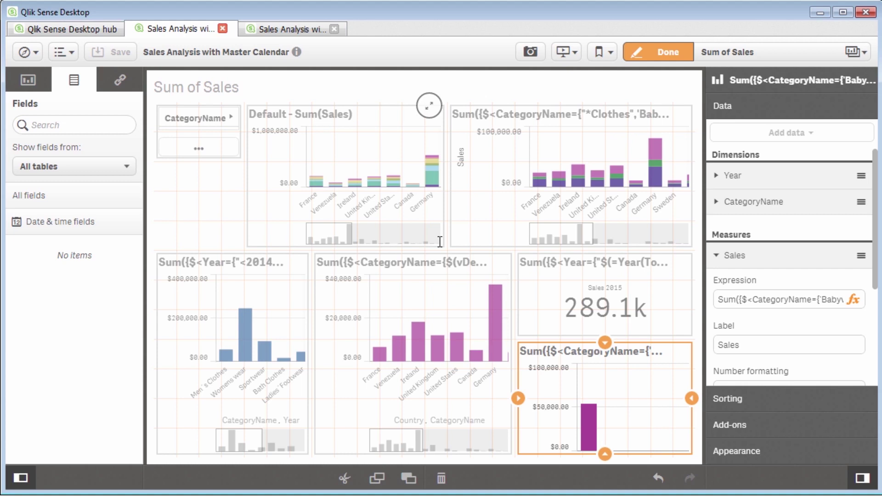
click(669, 53)
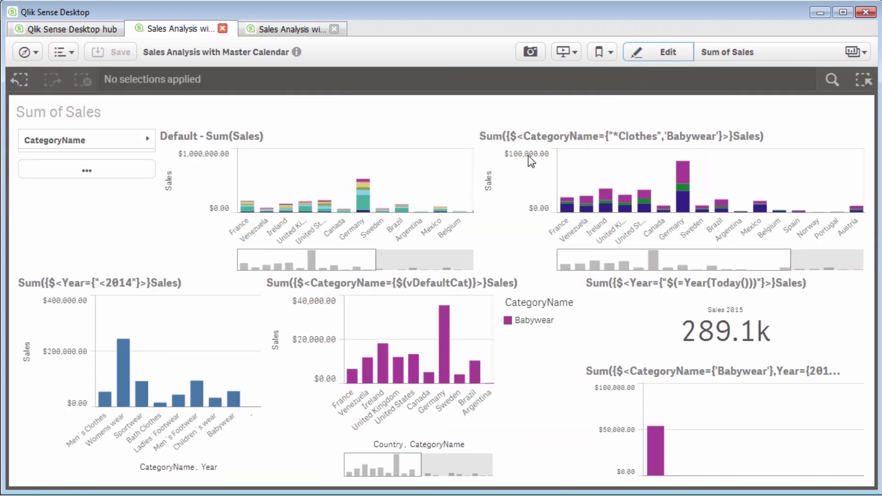
Filter the charts by the CategoryName value Babywear to compare their behaviour, and cancel the selection.
mouse_move(347, 179)
click(137, 150)
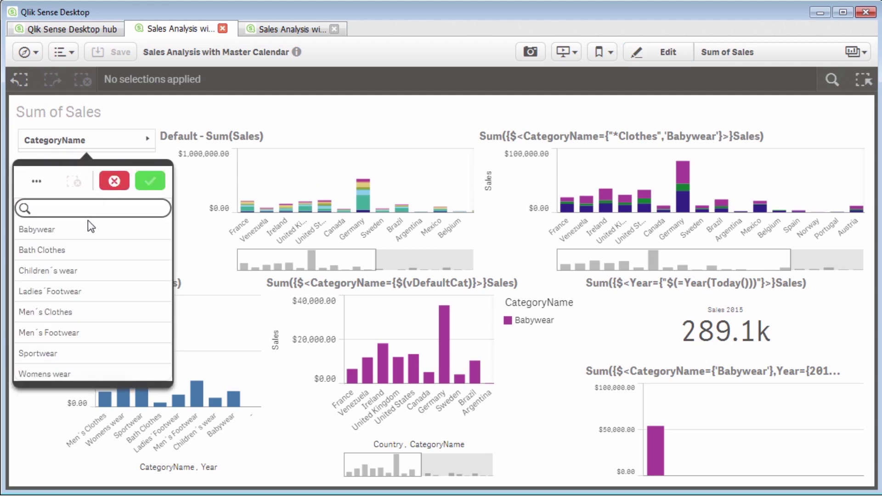
click(62, 229)
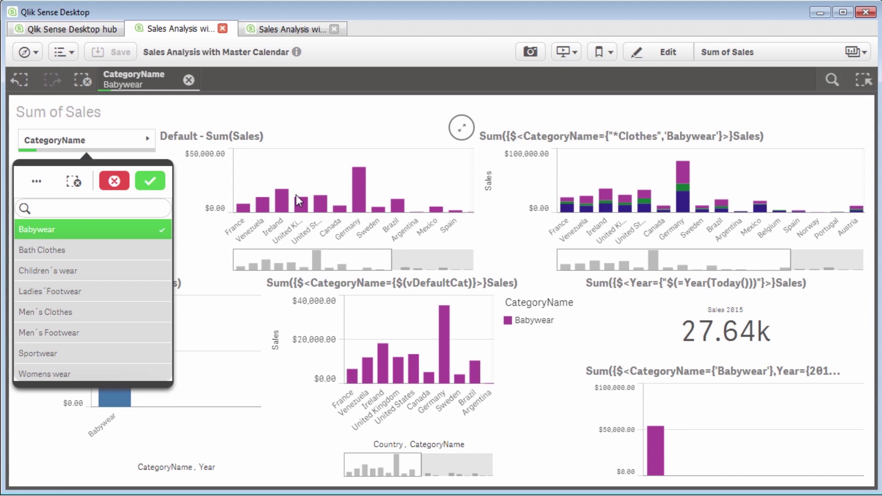
click(114, 181)
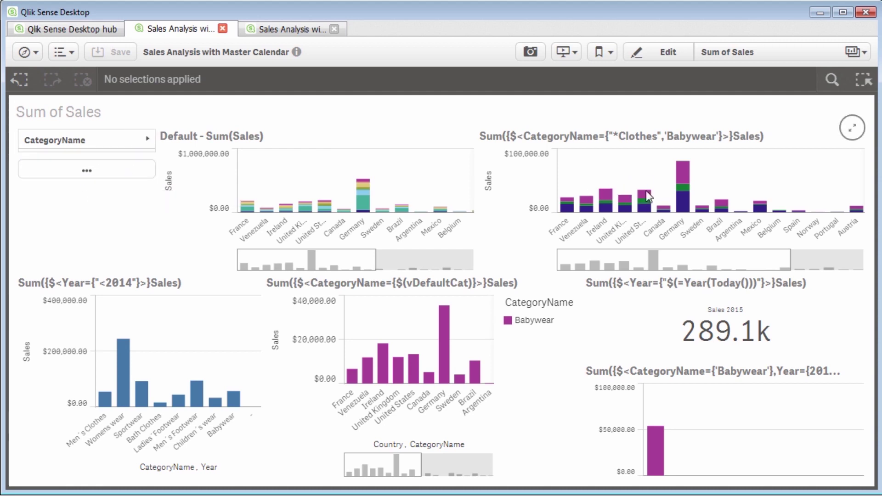
Filter the sheet by the ProductName value Baby Dark Lounge Suit, compare the charts, and clear the selection.
click(59, 171)
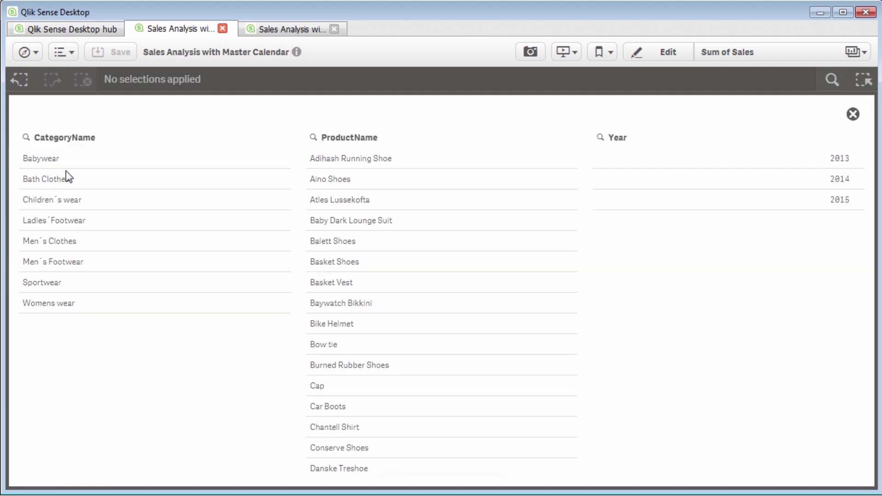
click(388, 222)
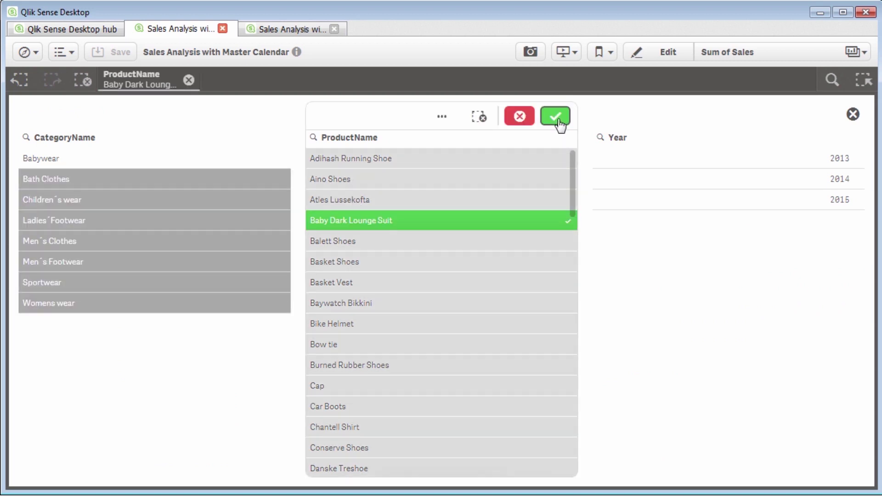
click(556, 117)
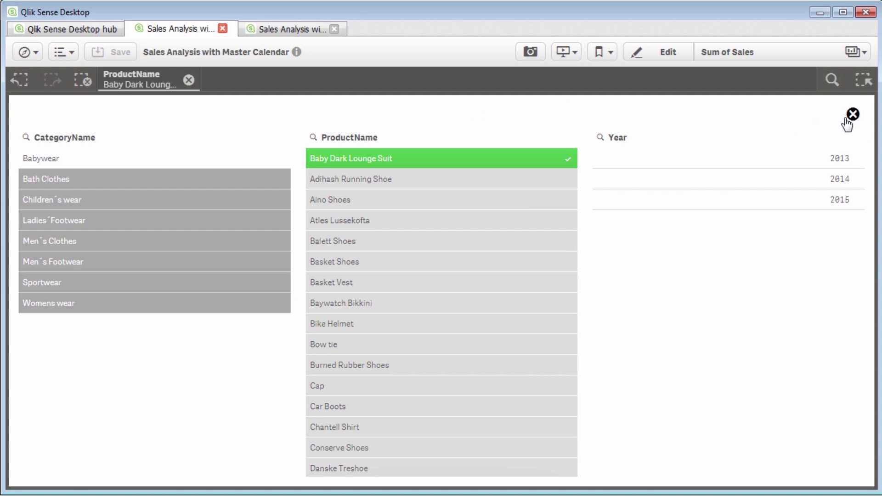
click(853, 114)
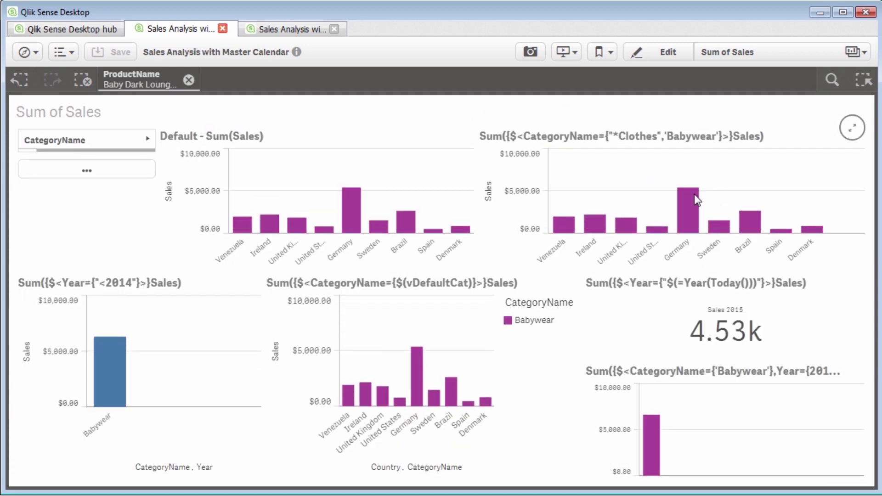
mouse_move(694, 195)
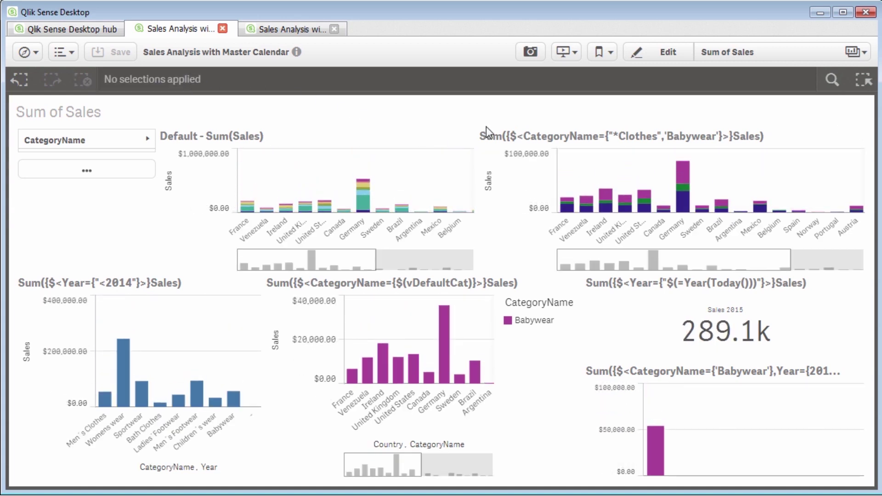
mouse_move(489, 129)
Create a new sheet in the app and open it for editing.
click(683, 62)
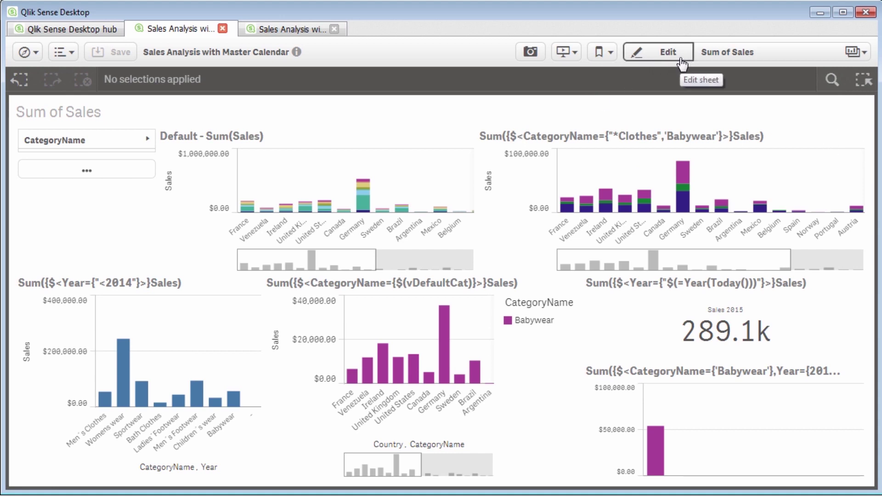
click(737, 64)
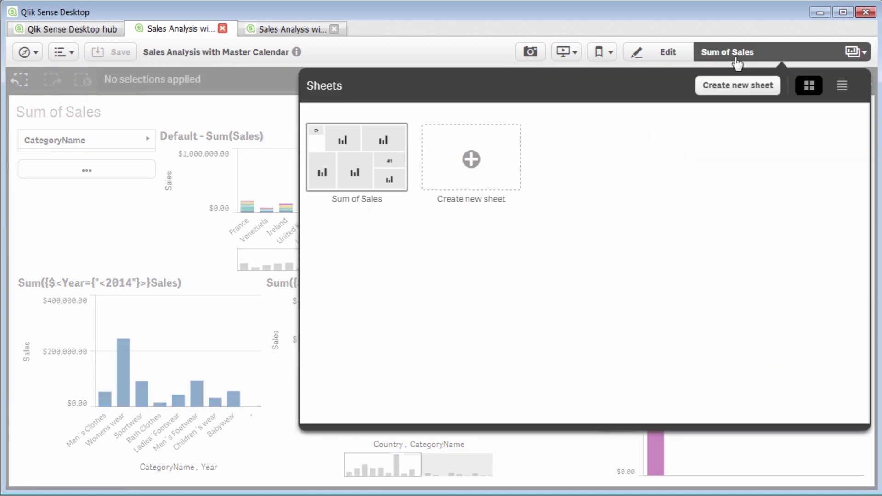
click(727, 89)
click(503, 166)
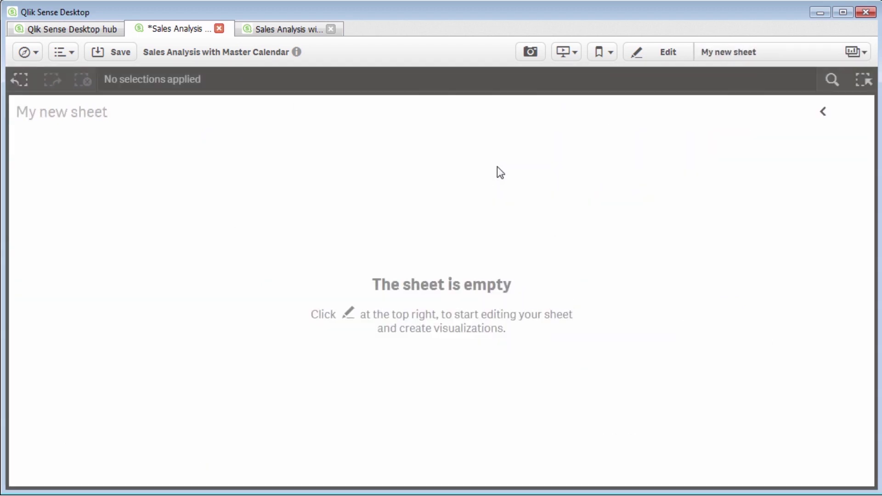
click(671, 59)
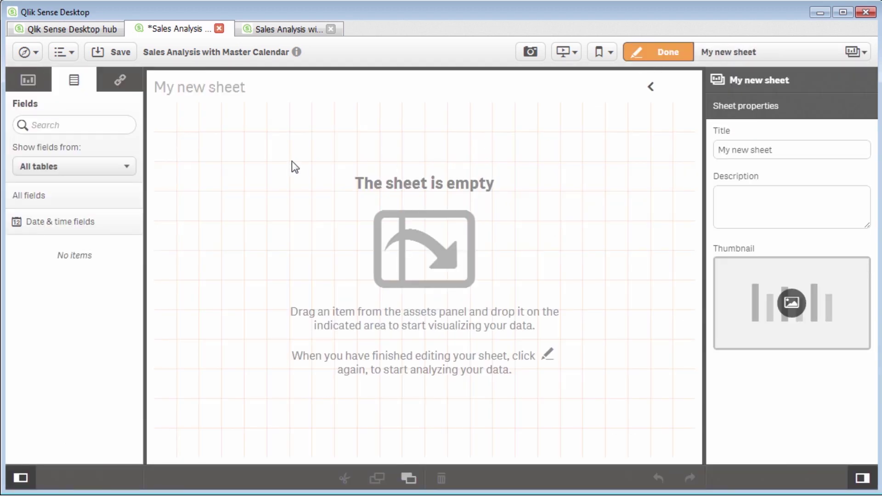
Add a bar chart to the empty sheet with CategoryName as its dimension.
click(17, 88)
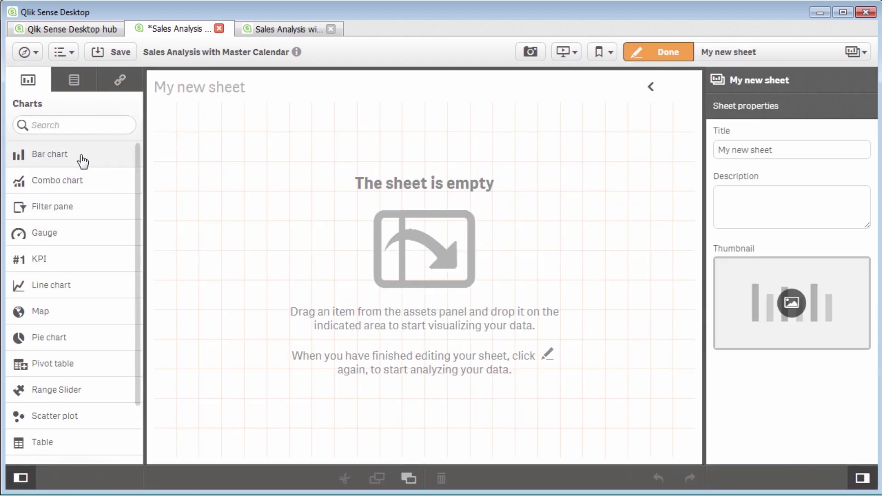
drag(82, 157, 275, 188)
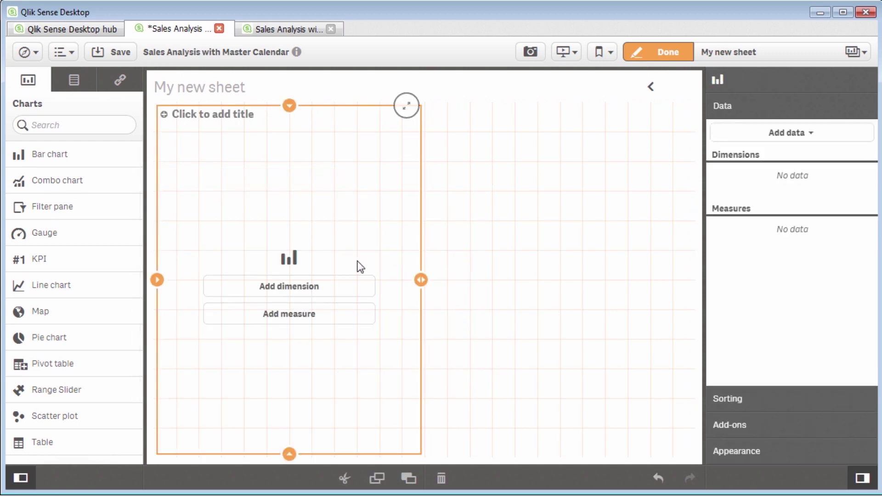
click(349, 286)
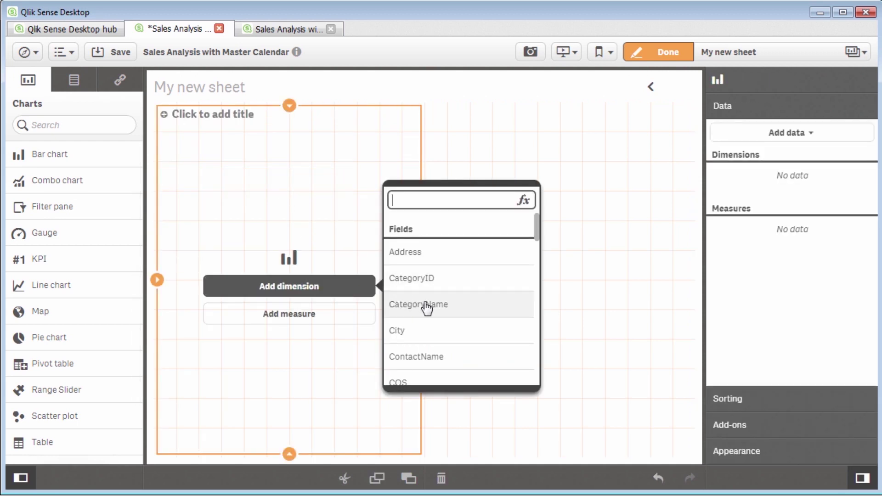
click(372, 306)
Add Sum(Sales) as the bar chart's measure and shorten the chart to a little over half the sheet's height.
click(338, 316)
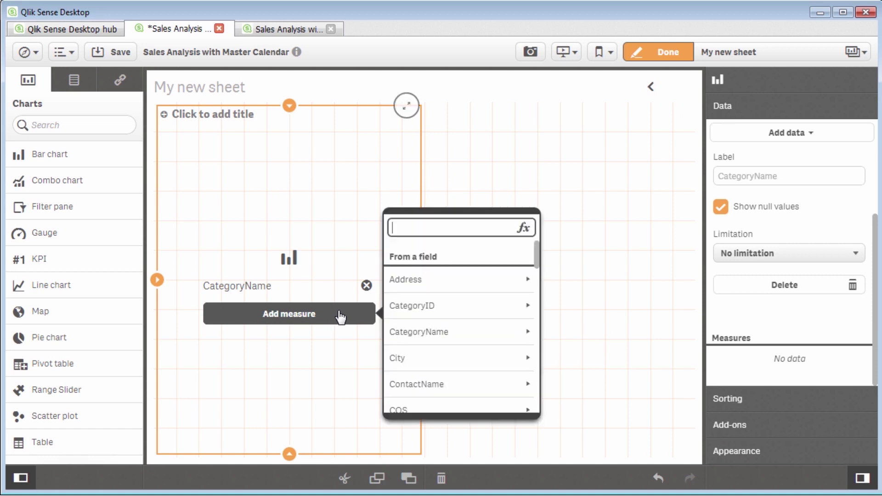
text(Sal)
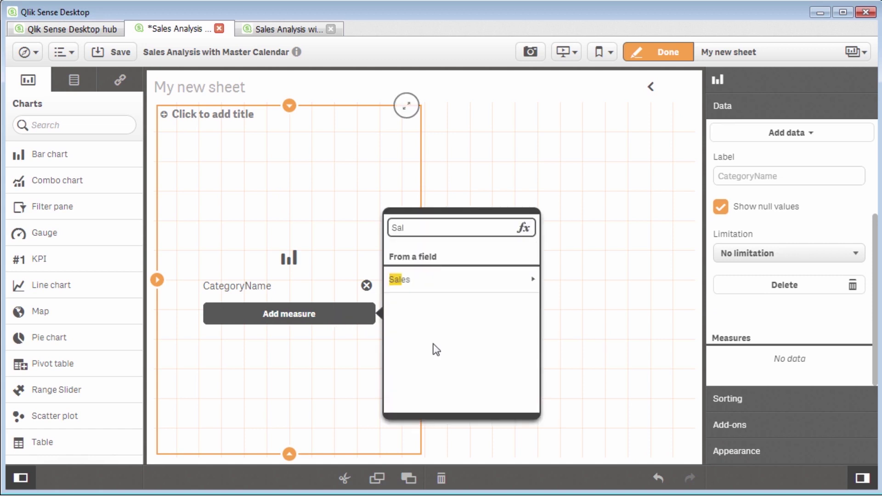
click(508, 289)
click(486, 287)
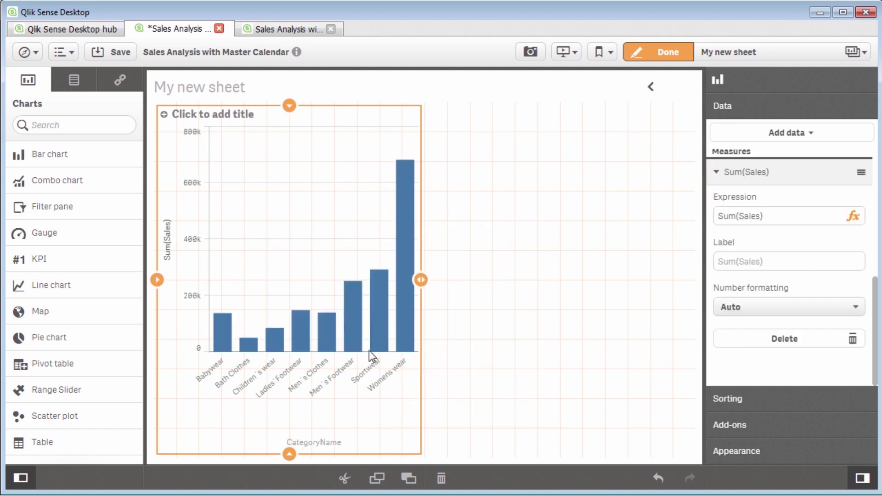
drag(290, 456, 302, 326)
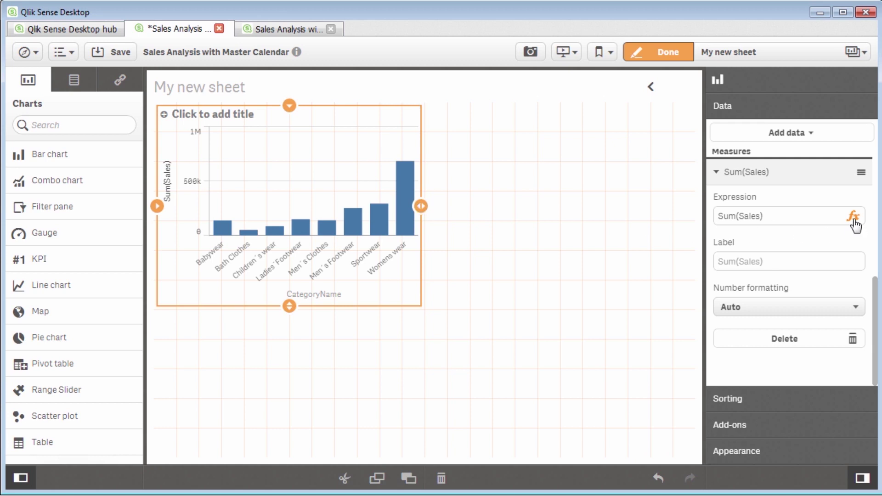
Switch to Notepad and insert blank lines below the Sum expression that filters only 'Bath Clothes'.
click(587, 222)
key(alt+Tab)
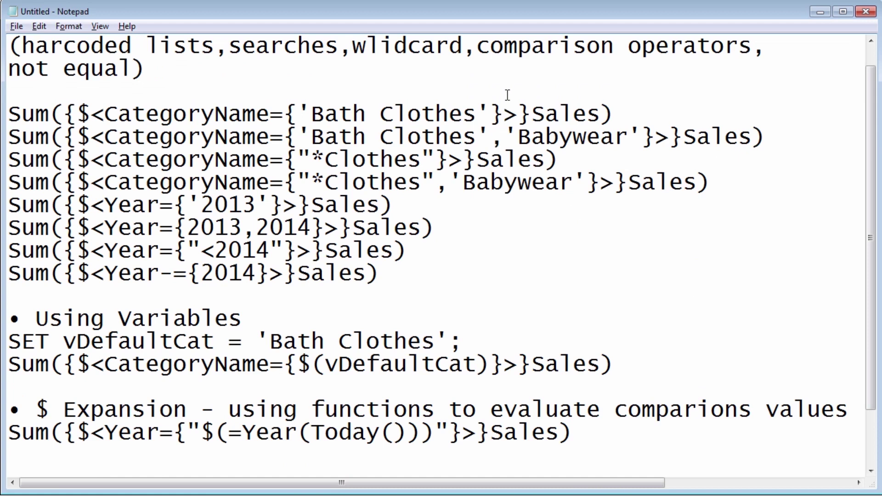
click(670, 117)
key(Return)
key(Return)
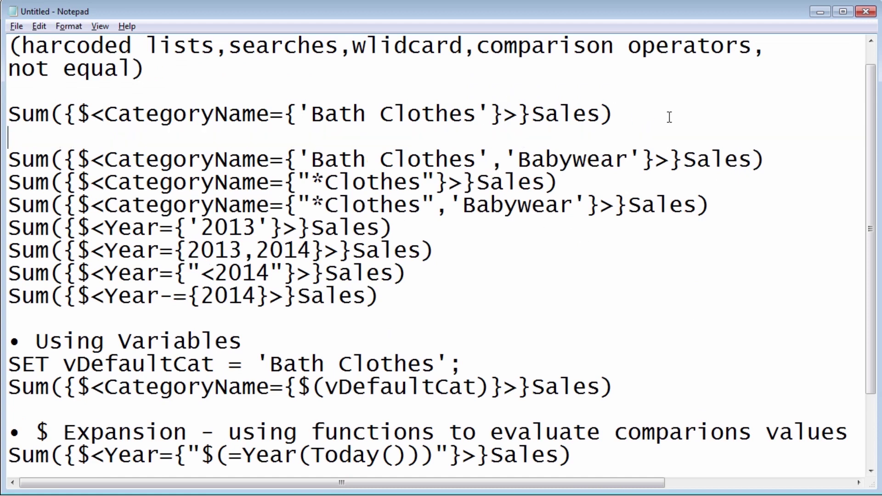
key(Up)
key(Up)
key(Right)
key(Right)
key(Right)
key(Right)
key(Right)
key(Right)
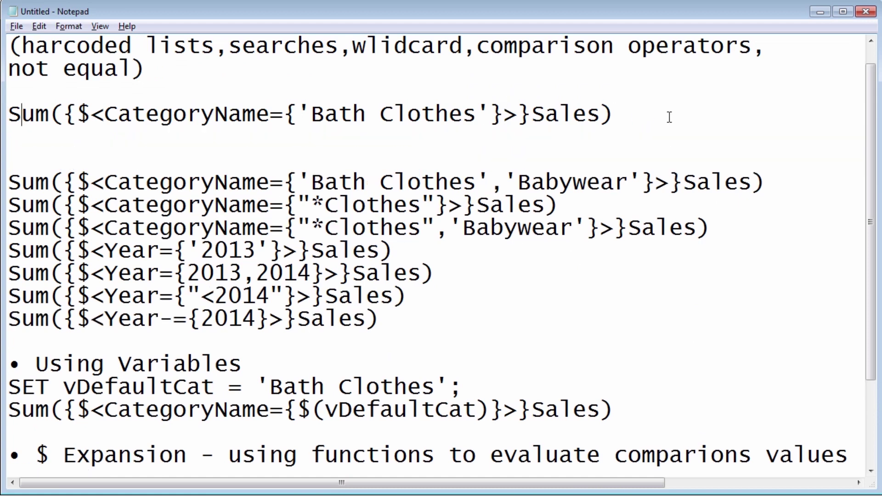
key(Right)
key(Right)
key(Right)
key(Right)
key(Right)
key(Right)
key(Right)
key(Right)
key(Right)
key(Right)
key(Right)
key(Right)
key(Right)
key(Right)
key(Right)
key(Right)
key(Right)
key(Right)
key(Right)
key(Right)
key(Return)
key(Return)
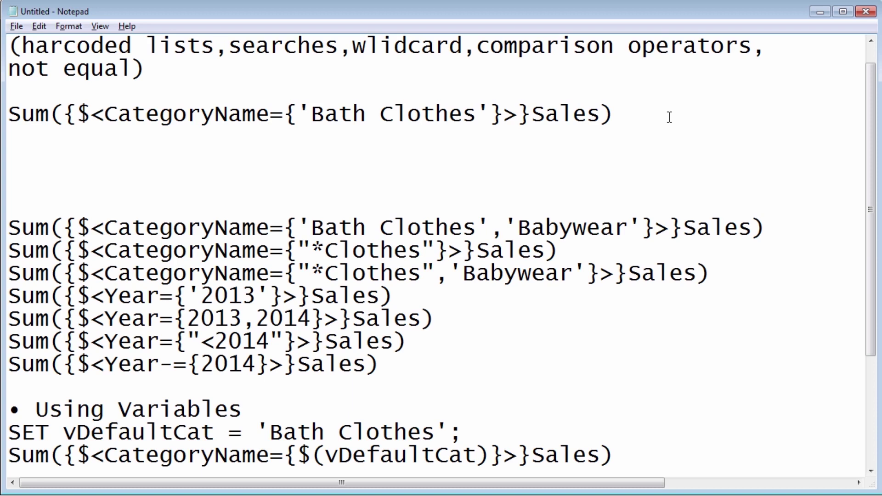
Write Sum(Sales) in the blank area below the first expression and insert curly braces {} before Sales.
text(Sum(Sales))
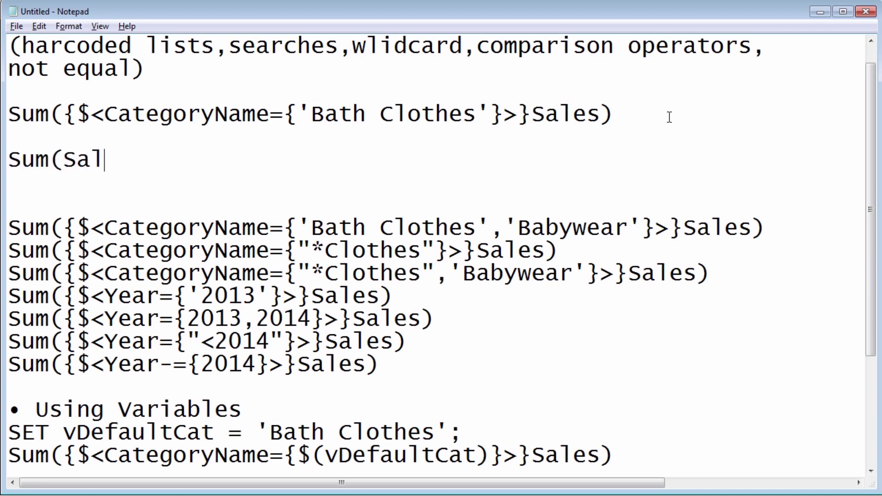
key(Left)
key(Left)
key(Left)
key(Left)
key(Left)
key(Left)
text({})
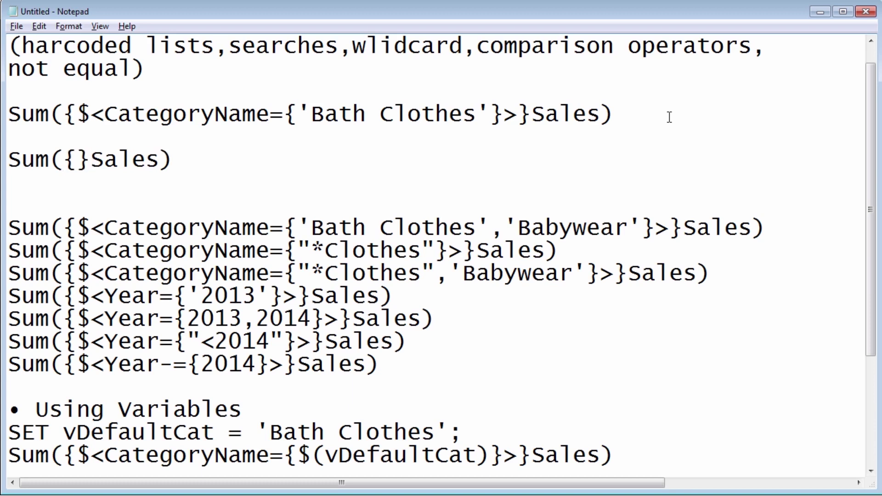
Insert the set modifier $<CategoryName={}> inside the curly braces of the new Sum expression.
key(Left)
text($)
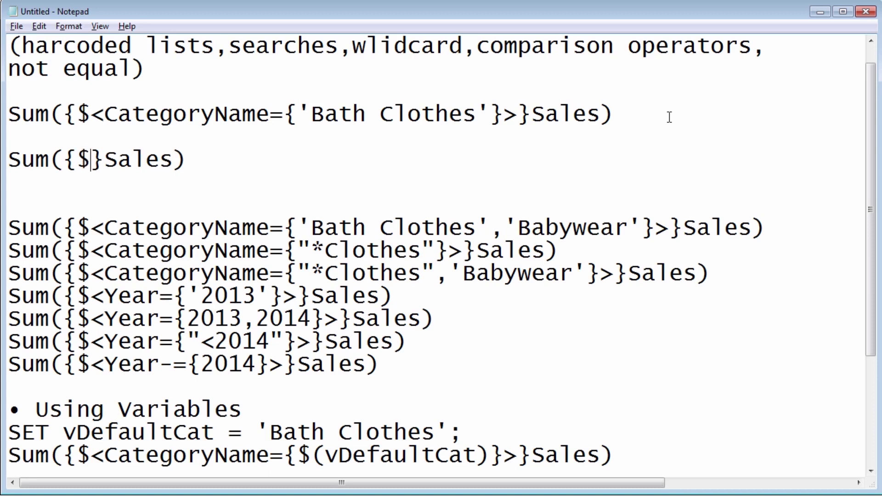
text(<>)
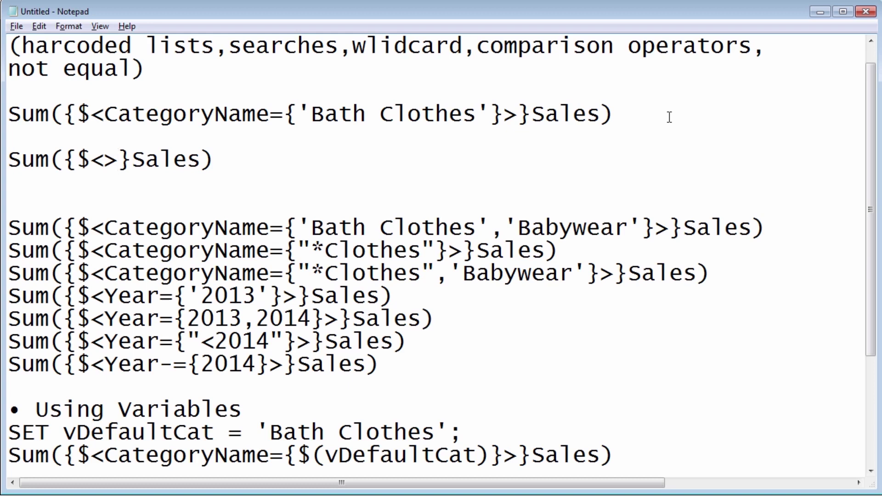
key(Left)
text(Category)
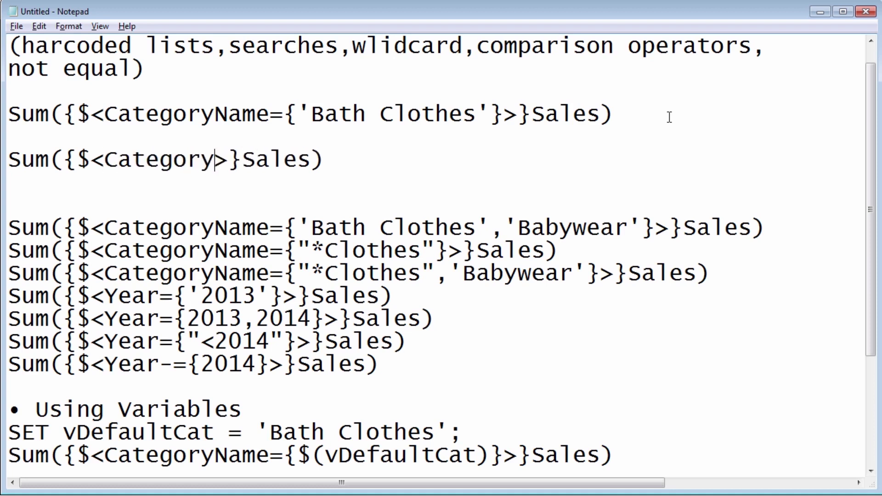
text(Name)
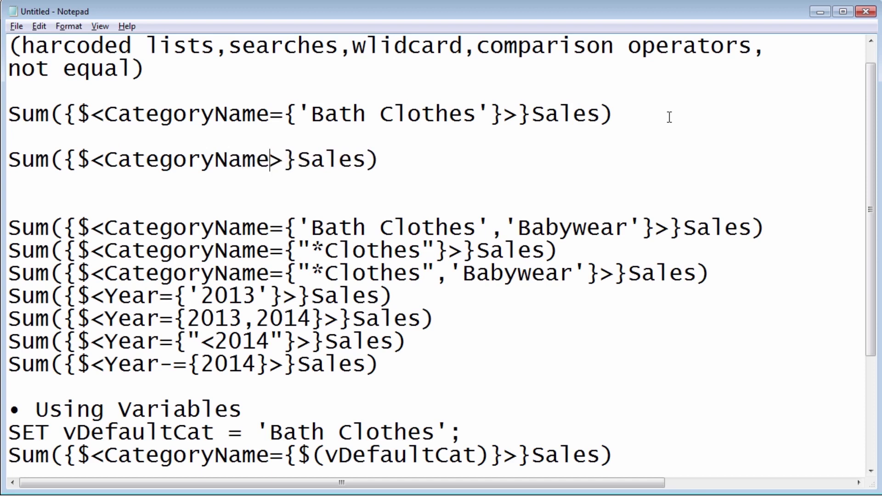
text(=)
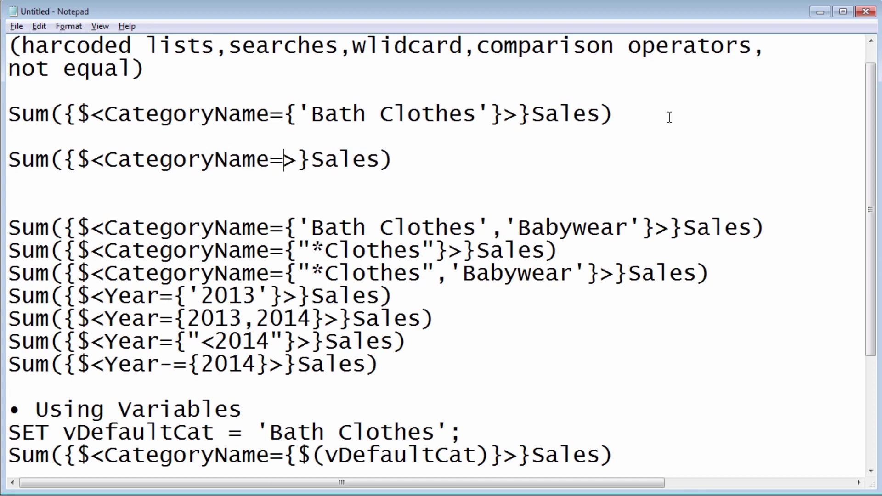
text({})
key(Left)
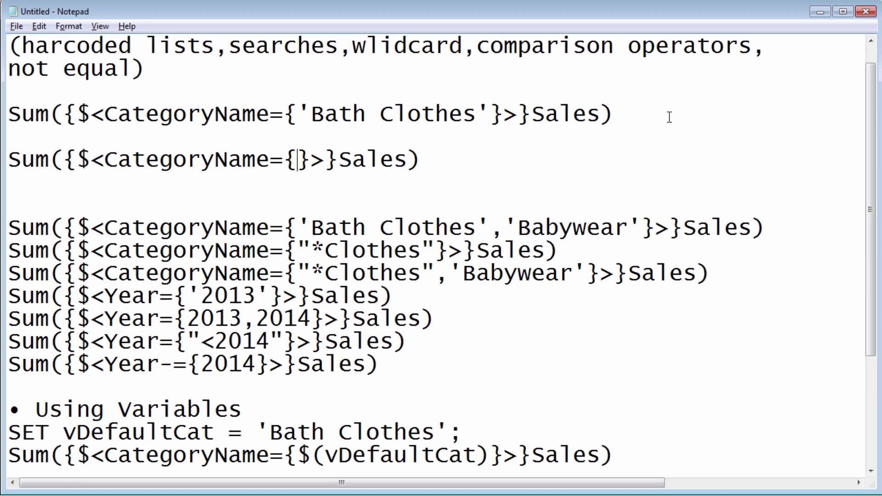
Fill the CategoryName value braces with the double-quoted wildcard search "*Clothes".
text('')
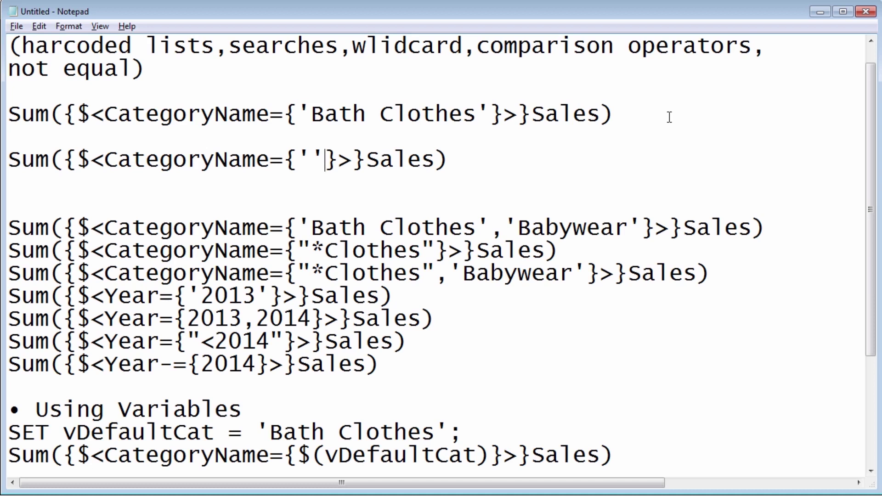
key(BackSpace)
key(BackSpace)
text("")
key(Left)
text(*Cloth)
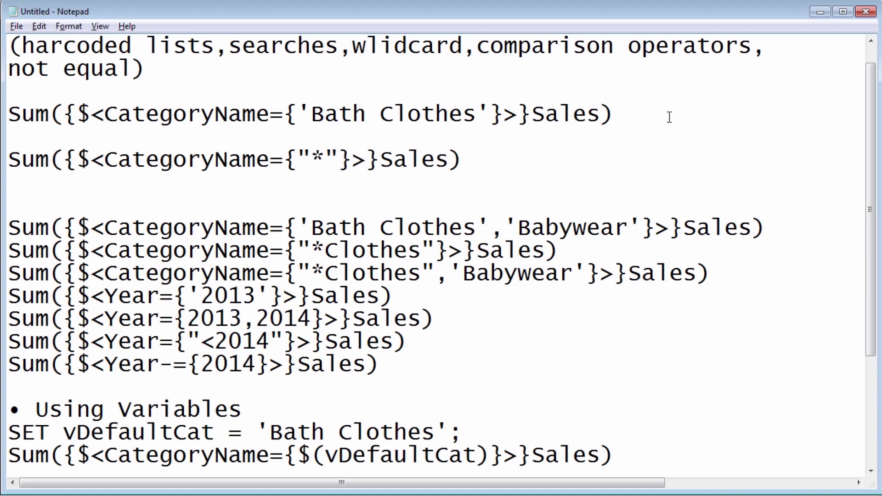
text(es)
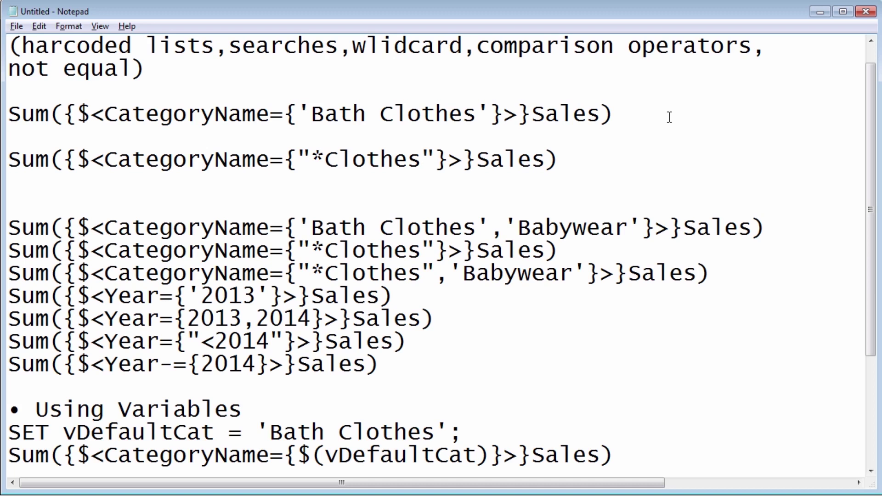
Cut the whole newly written "*Clothes" expression line out of the Notepad document.
key(Home)
key(shift+End)
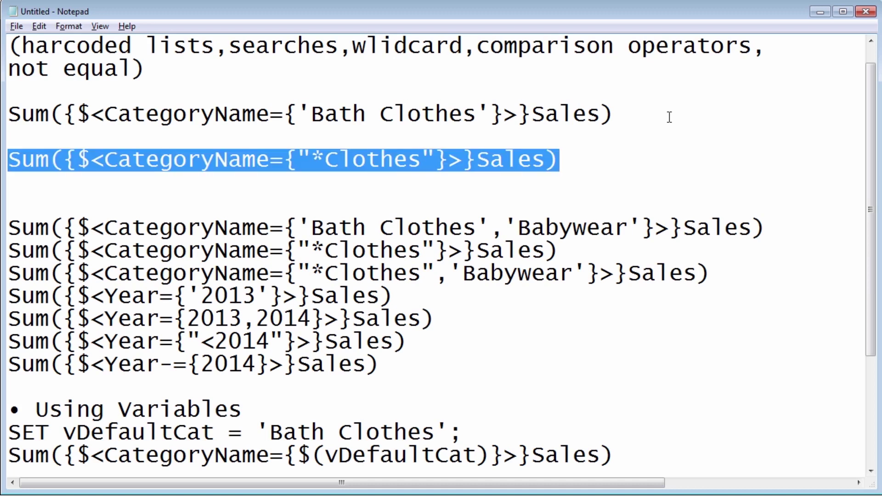
key(ctrl+x)
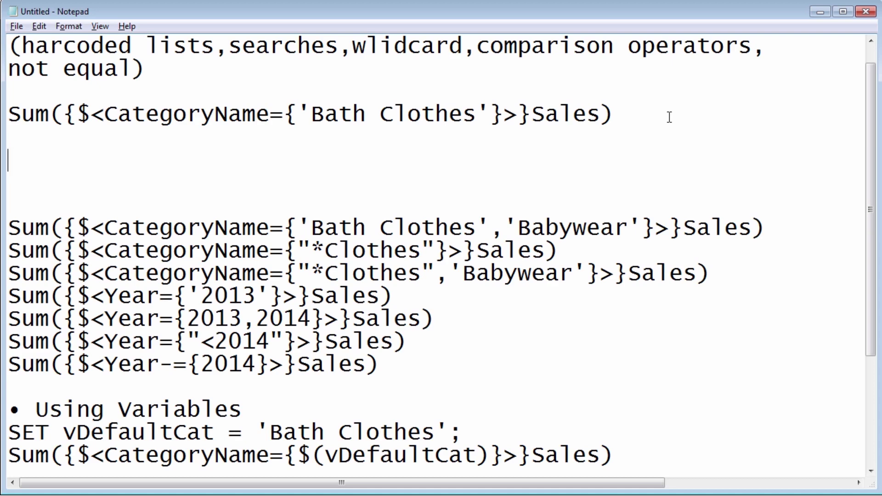
Switch to Qlik Sense and replace the bar chart's measure expression with the cut Sum({$<CategoryName={"*Clothes"}>}Sales).
key(alt+Tab)
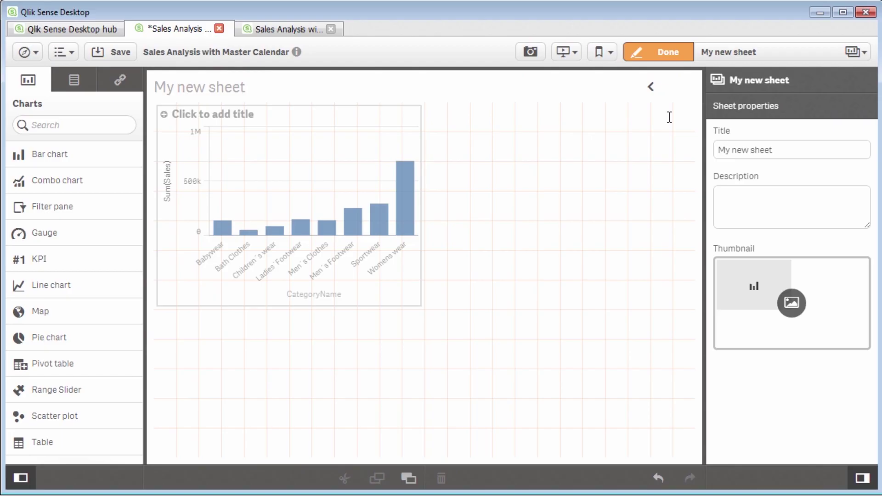
click(340, 205)
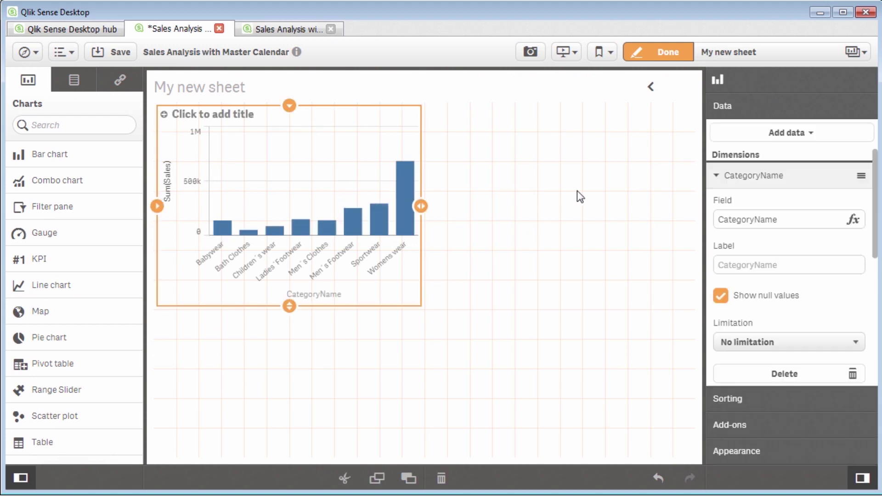
click(747, 175)
click(854, 275)
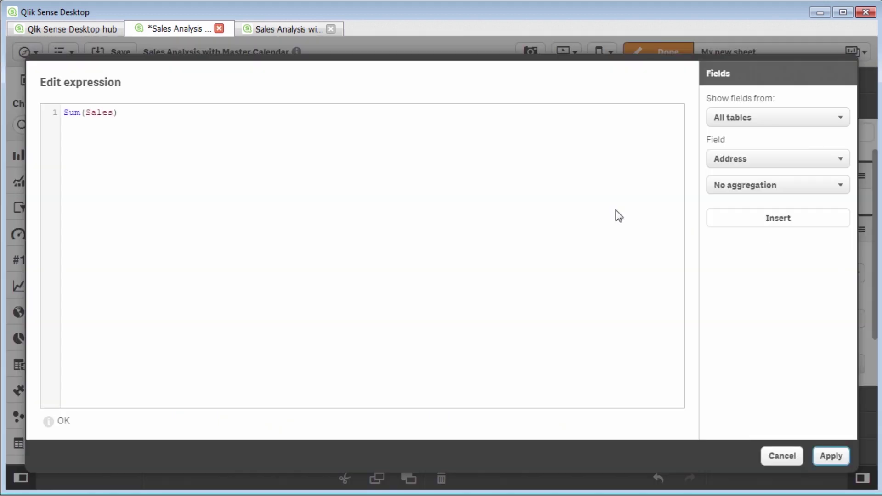
key(ctrl+a)
key(ctrl+v)
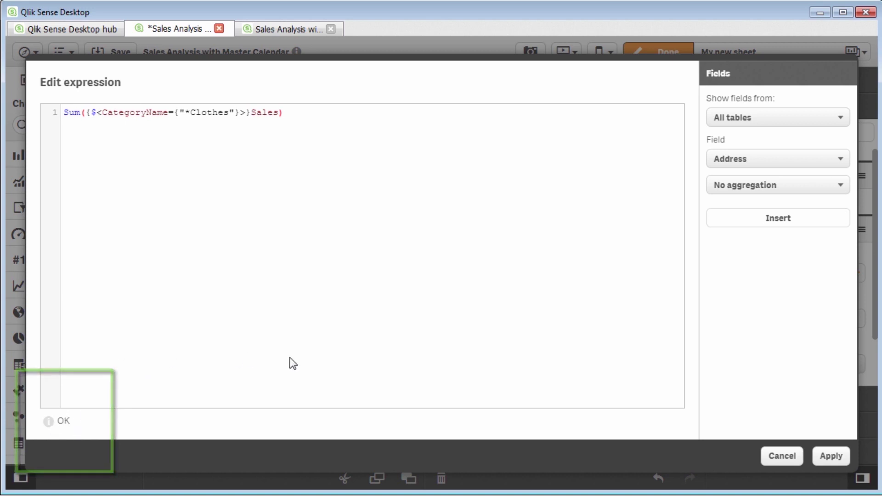
click(831, 456)
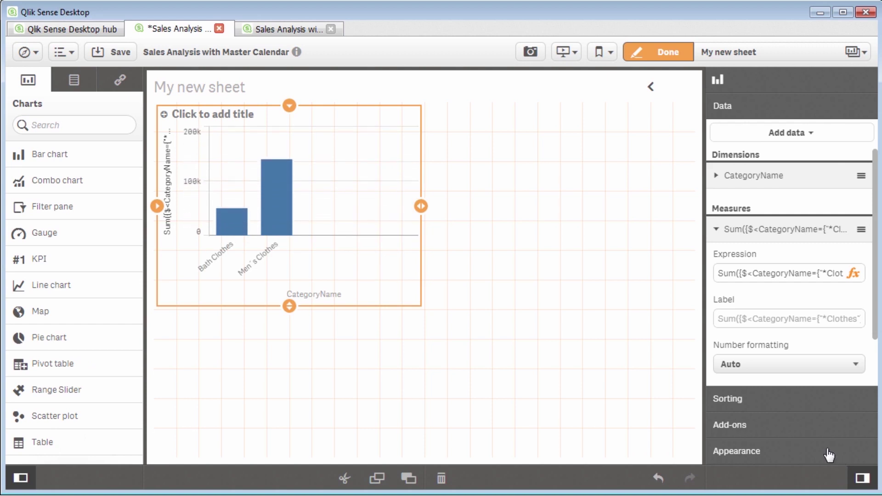
Check the -= operator in Notepad's last Year expression and change CategoryName= to CategoryName-= in the Qlik Sense chart's measure.
mouse_move(258, 286)
click(854, 274)
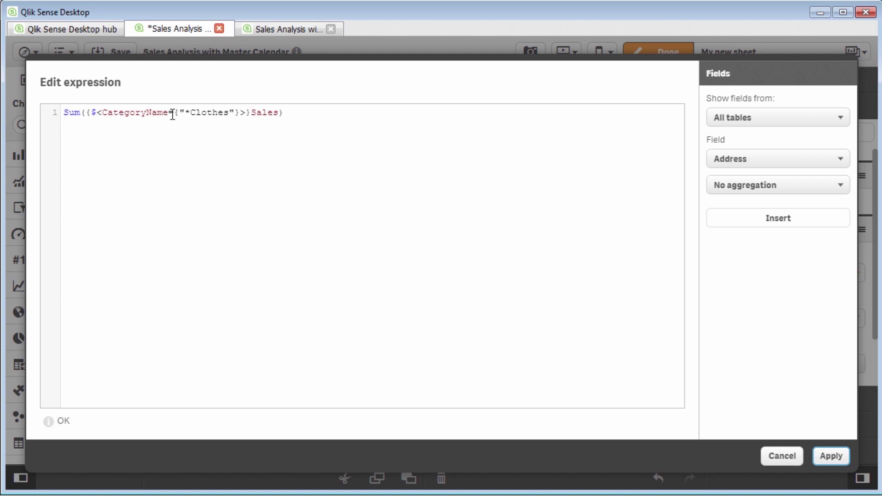
key(alt+Tab)
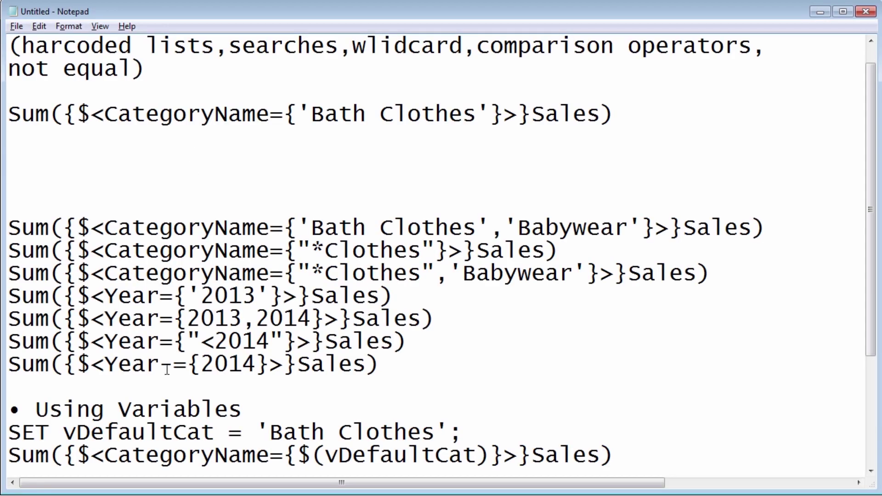
drag(159, 367, 182, 369)
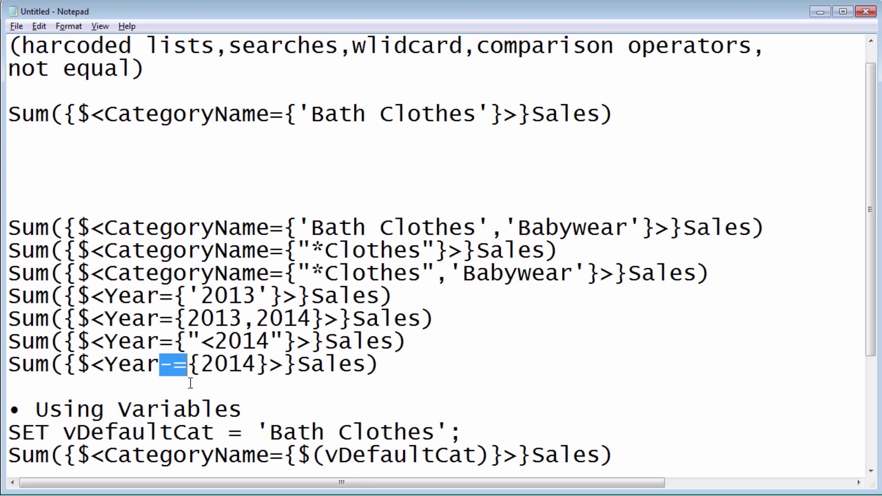
key(alt+Tab)
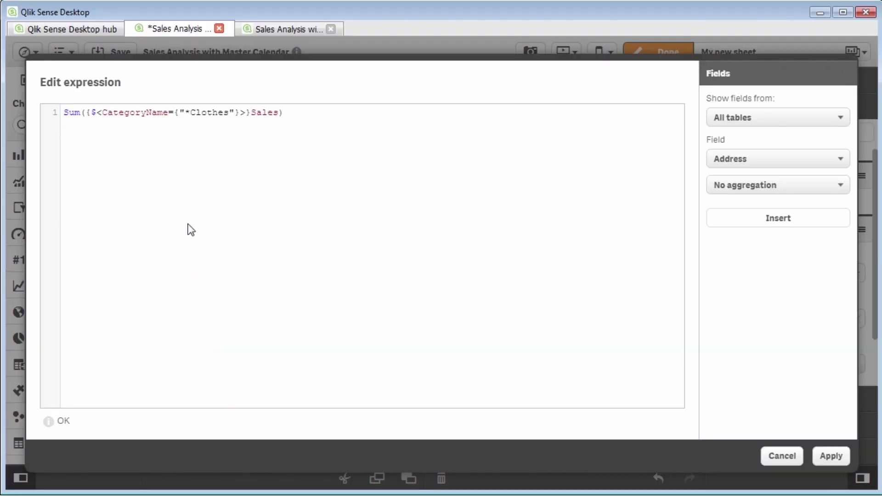
click(169, 113)
text(-)
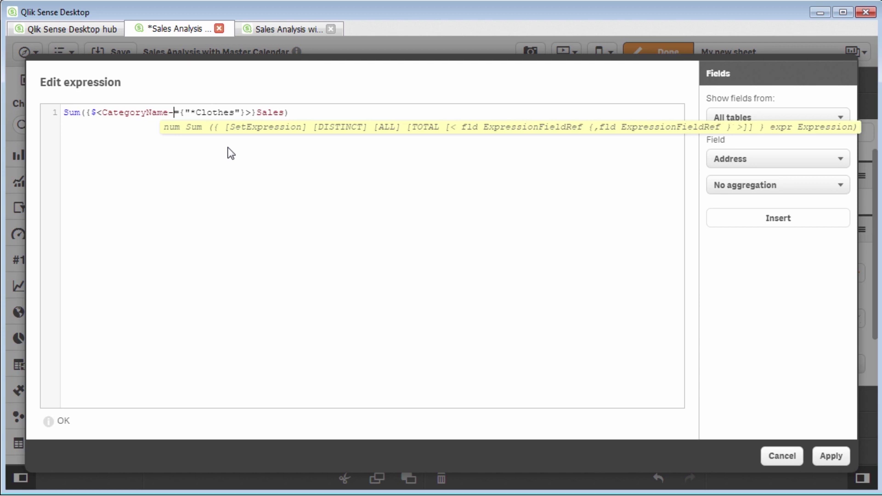
click(831, 456)
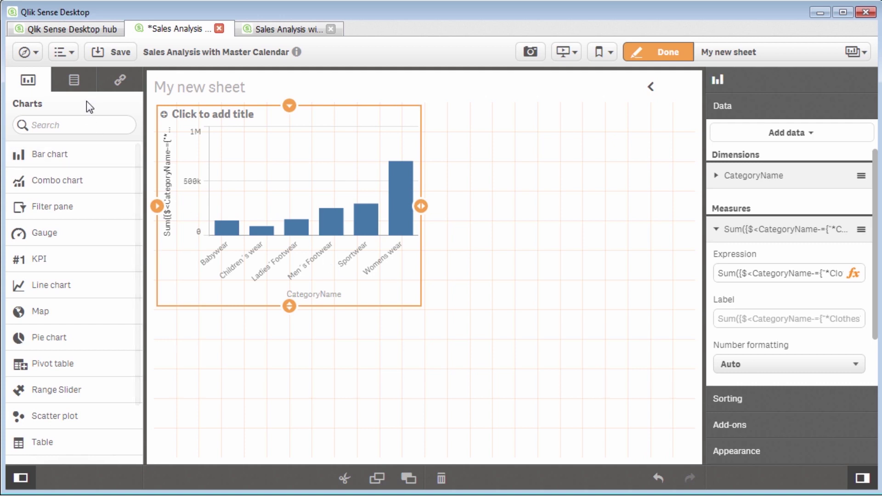
Add the Country field to the bar chart as a second dimension.
click(75, 88)
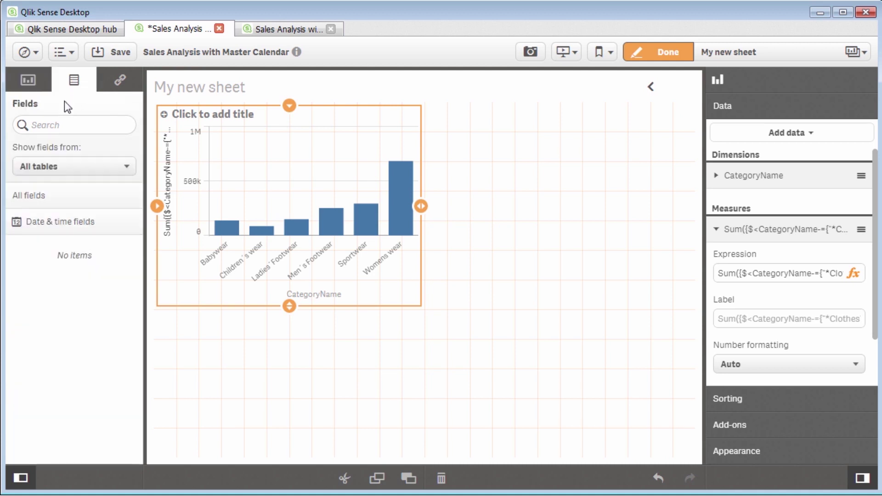
click(28, 79)
click(86, 90)
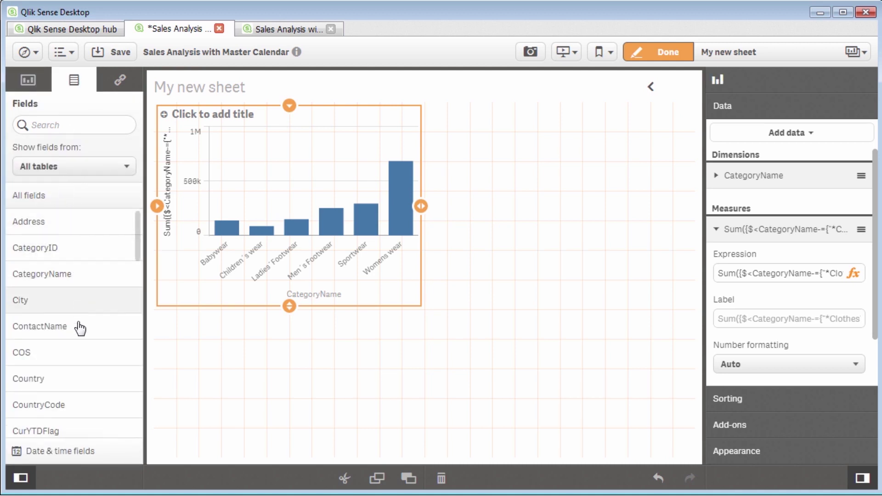
drag(81, 378, 303, 234)
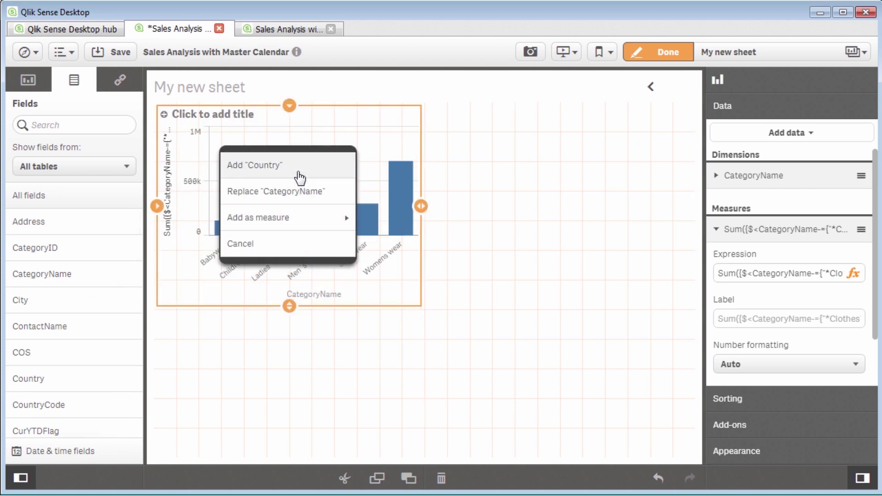
click(300, 177)
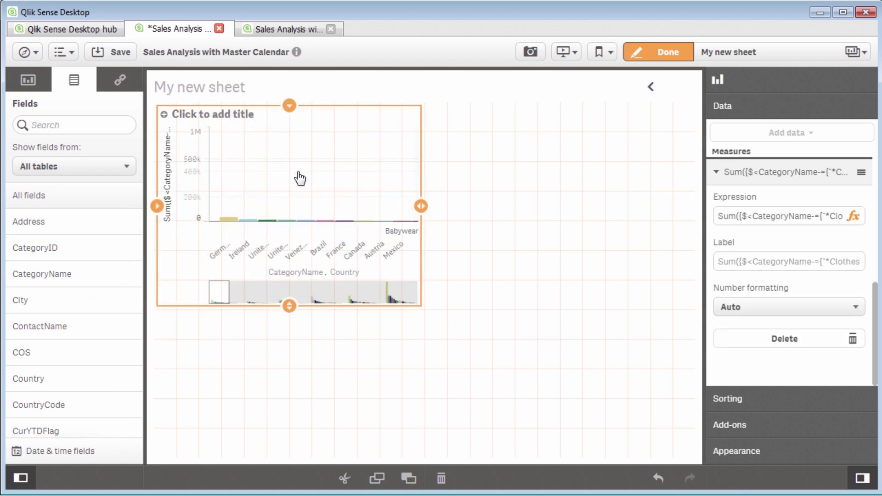
Set the bar chart's presentation to Stacked.
click(737, 451)
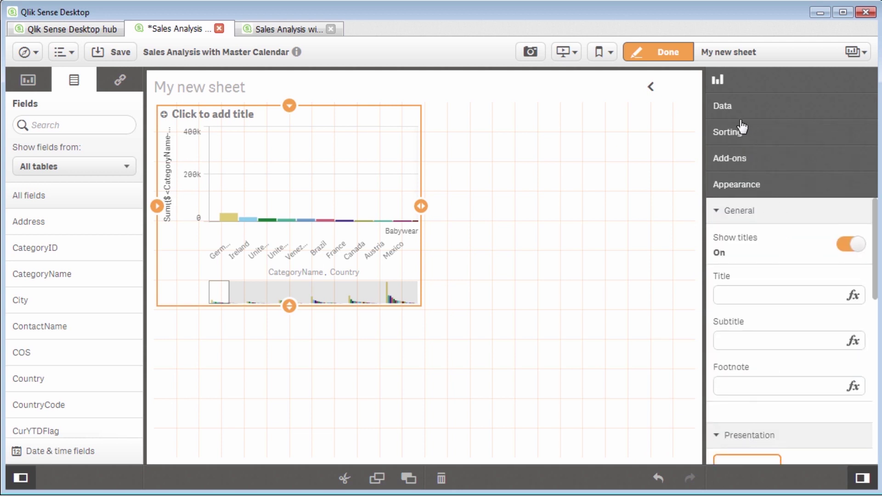
click(749, 214)
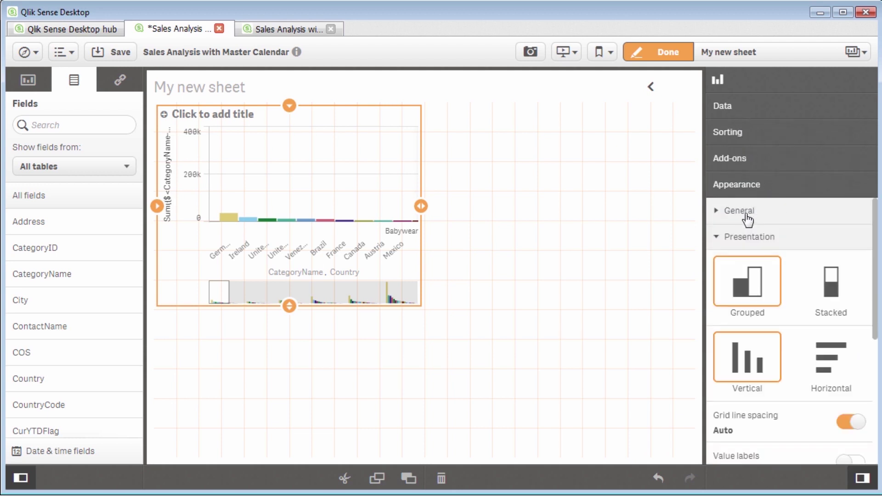
click(814, 298)
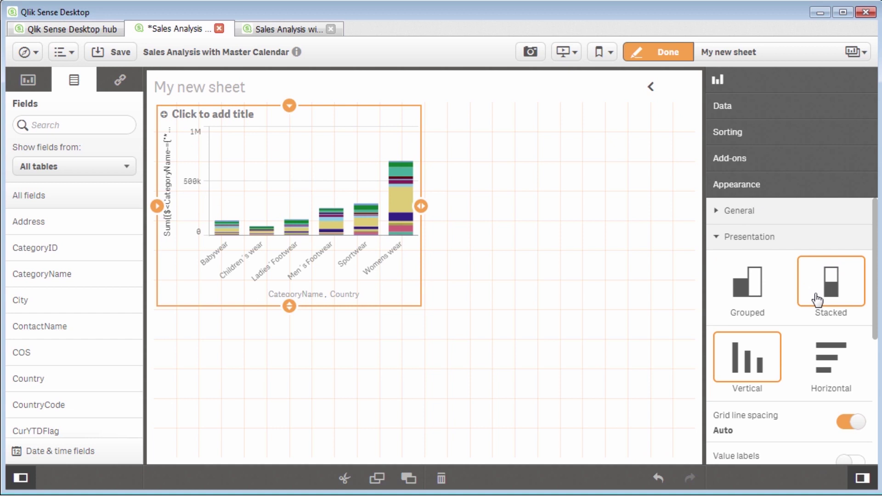
Move the Country dimension above CategoryName in the bar chart's dimension order.
click(736, 115)
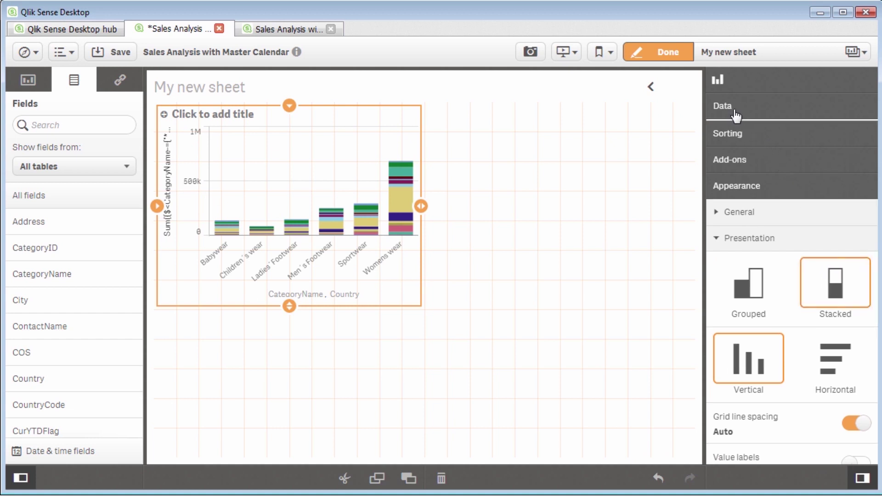
click(725, 173)
scroll(759, 276, up, 2)
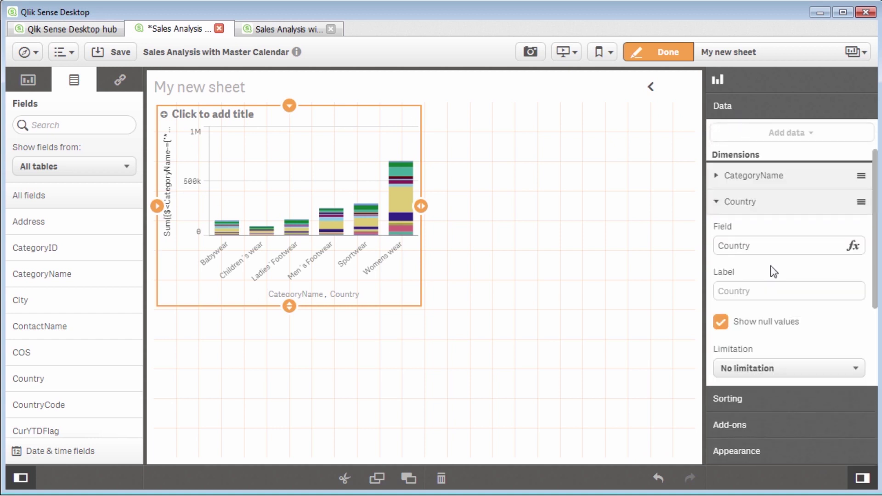
click(719, 205)
drag(735, 206, 743, 181)
Switch to Notepad and copy the expression Sum({$<CategoryName={'Bath Clothes'}>}Sales).
key(alt+Tab)
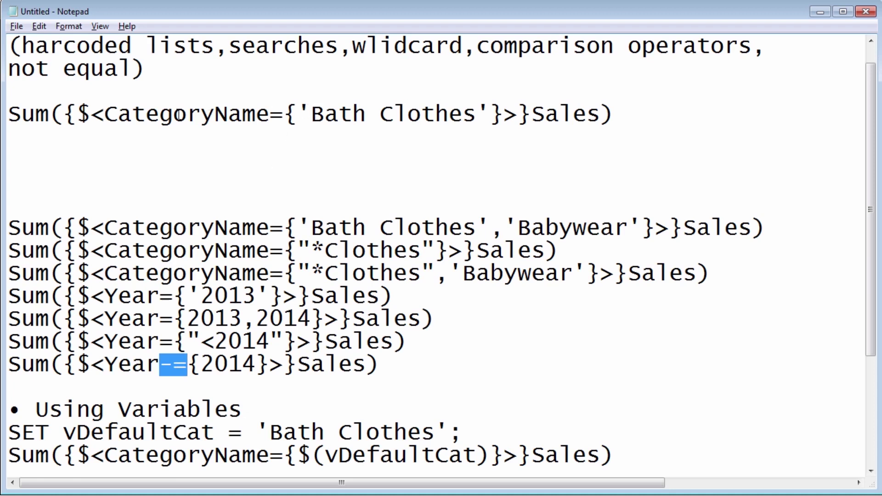
click(304, 109)
key(Home)
key(shift+End)
key(ctrl+c)
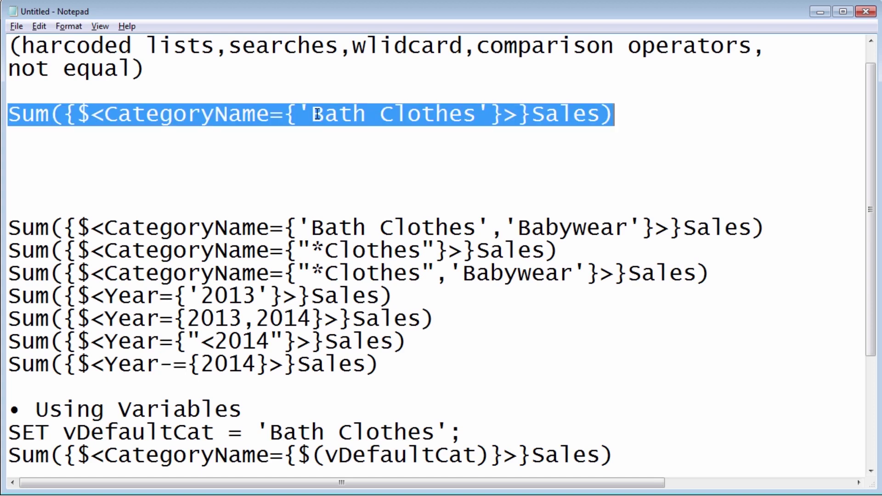
Back in Qlik Sense, replace the bar chart's measure expression with the copied Sum({$<CategoryName={'Bath Clothes'}>}Sales).
key(alt+Tab)
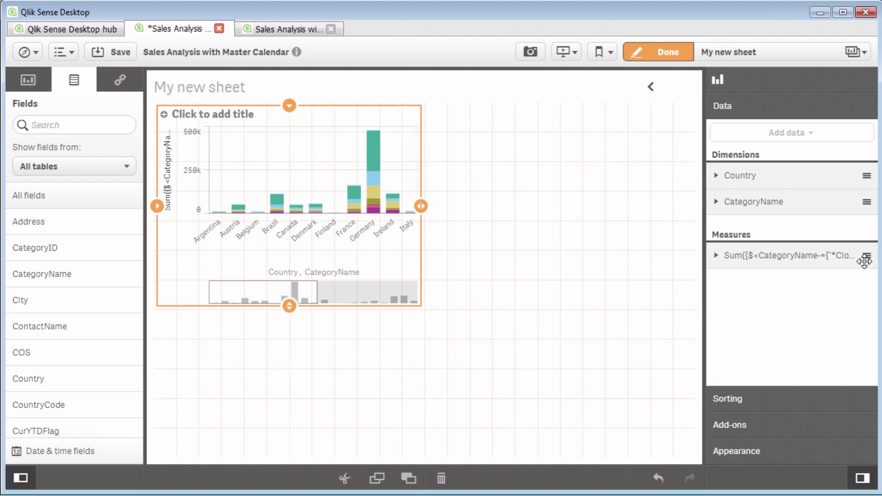
click(726, 257)
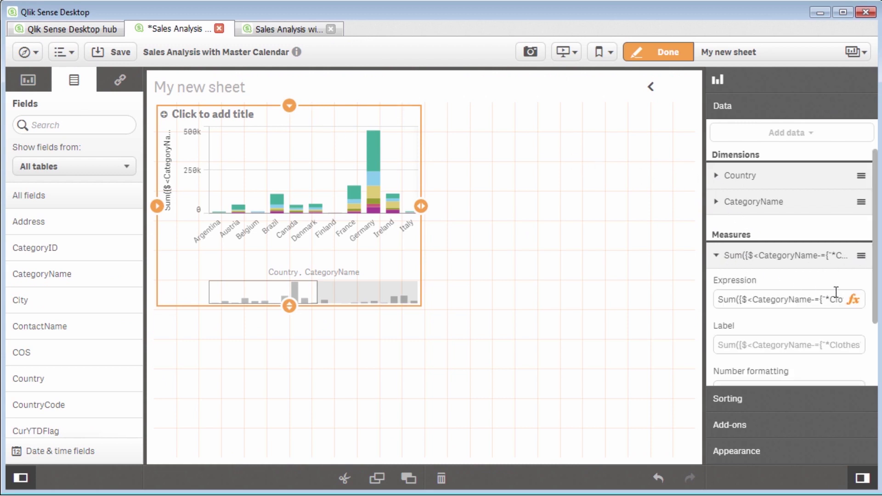
click(853, 300)
key(ctrl+a)
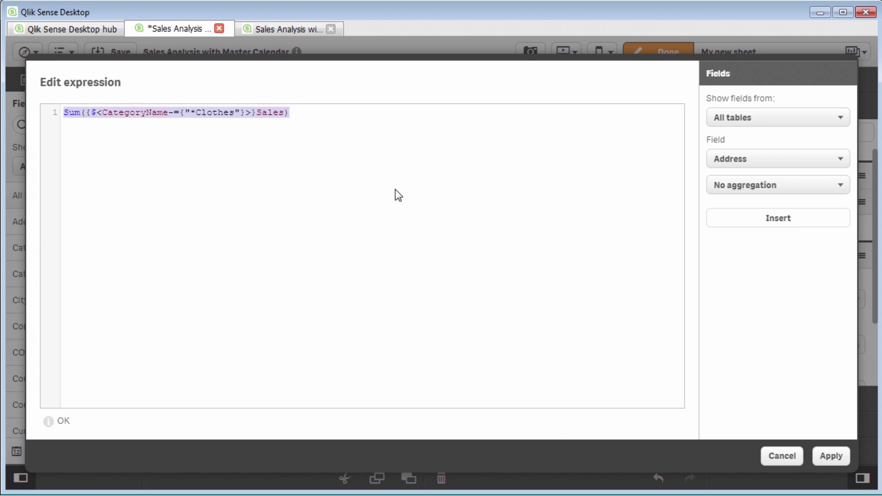
key(BackSpace)
key(ctrl+v)
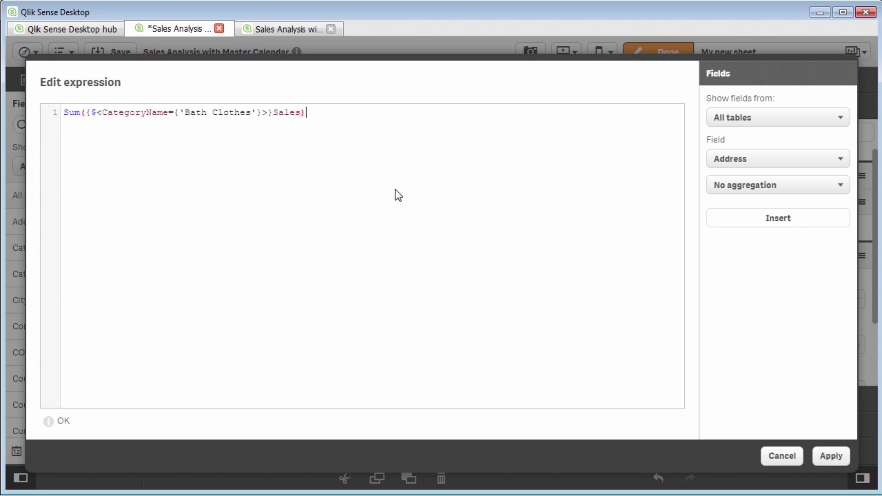
click(830, 456)
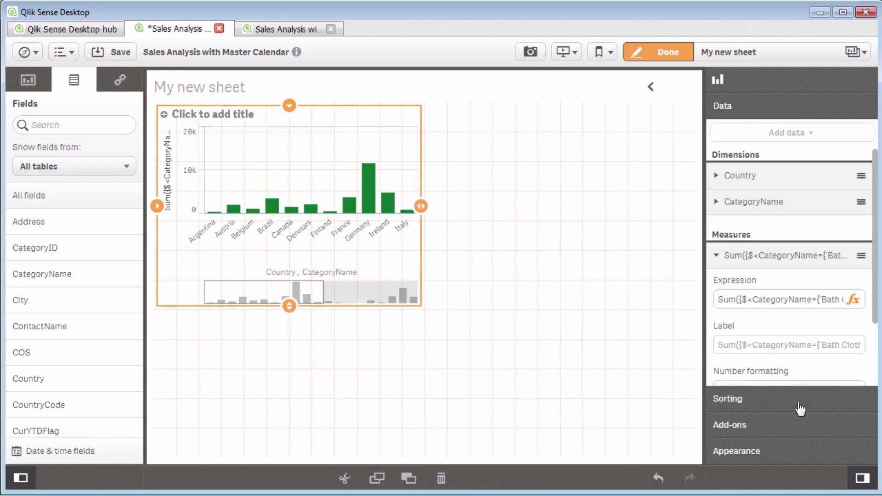
Turn on the bar chart's legend, set its position to Right, and widen the chart to make room for it.
click(763, 457)
scroll(777, 421, down, 5)
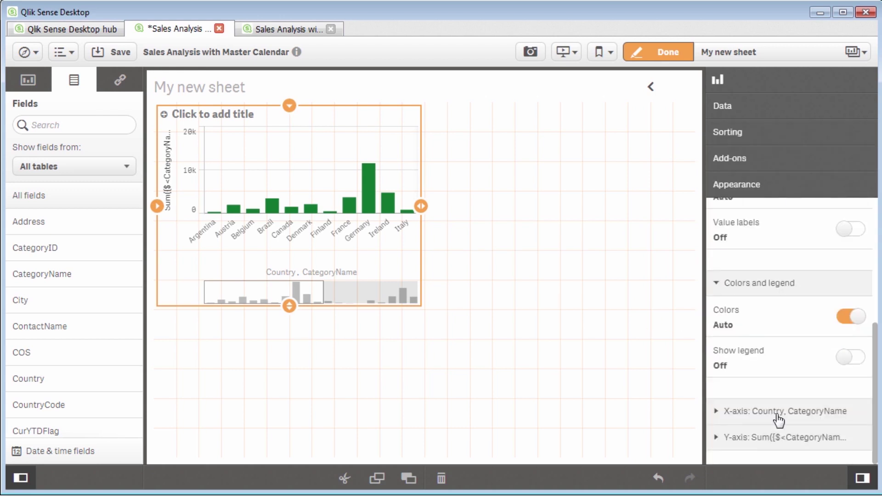
click(845, 363)
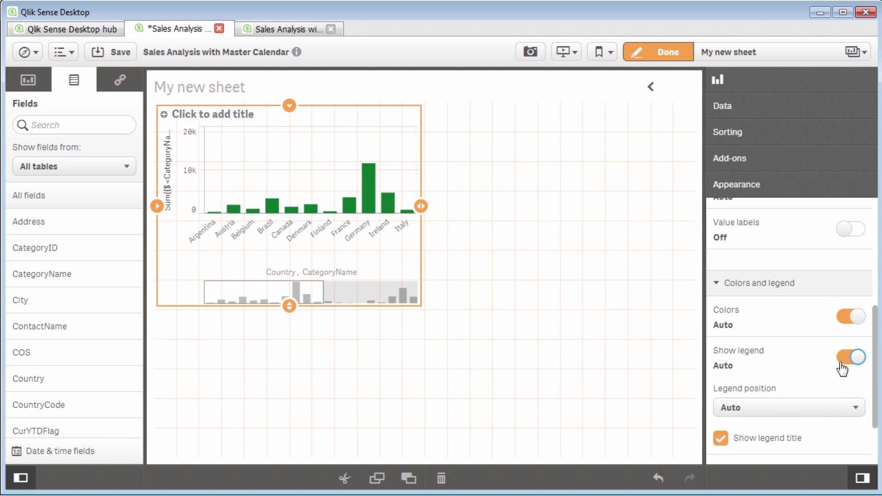
click(799, 409)
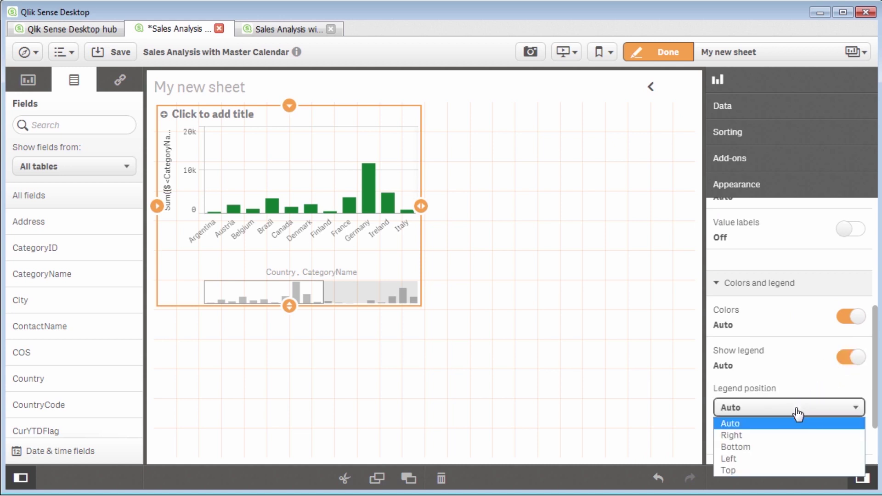
click(771, 435)
drag(421, 206, 515, 219)
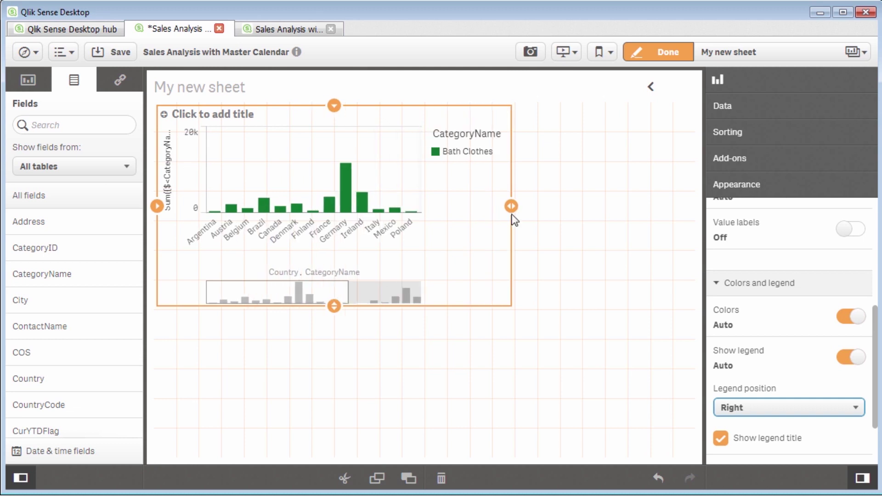
Check the bar chart's measure expression in the expression editor without changing it.
click(580, 199)
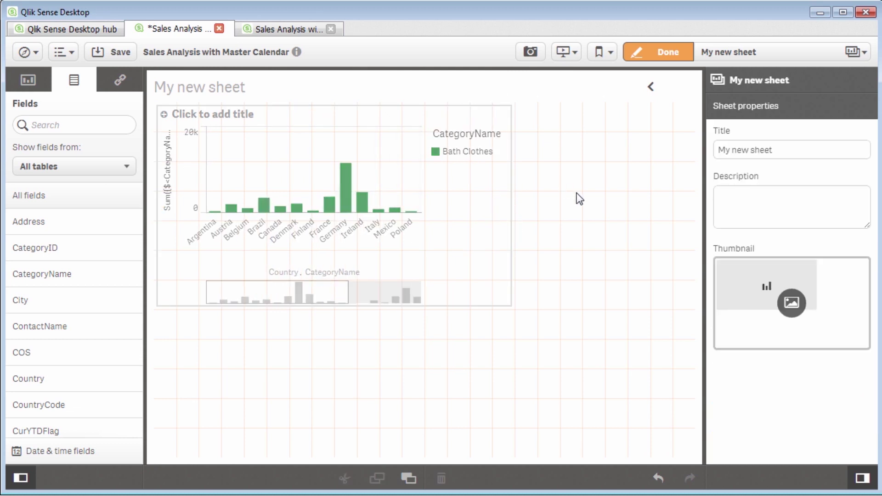
click(491, 191)
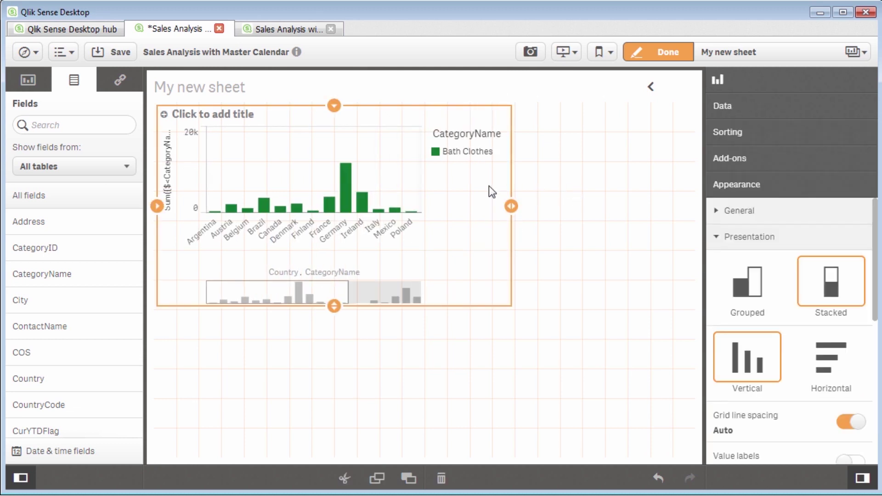
click(736, 113)
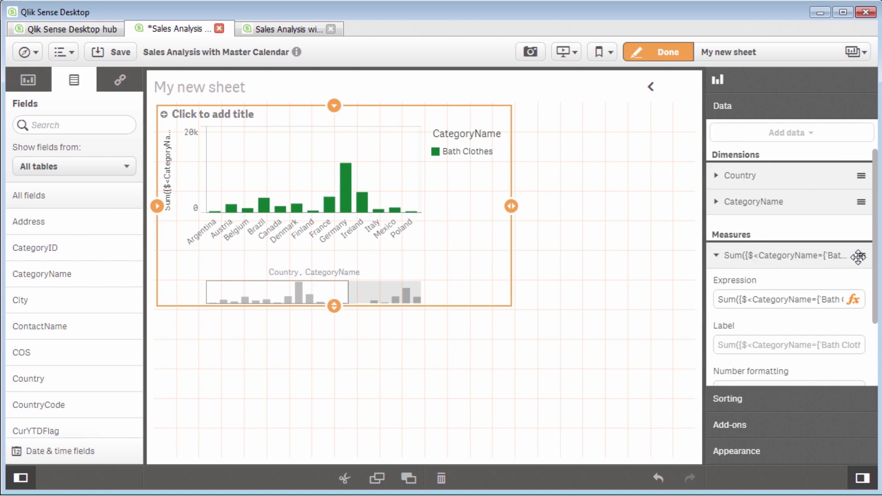
click(854, 299)
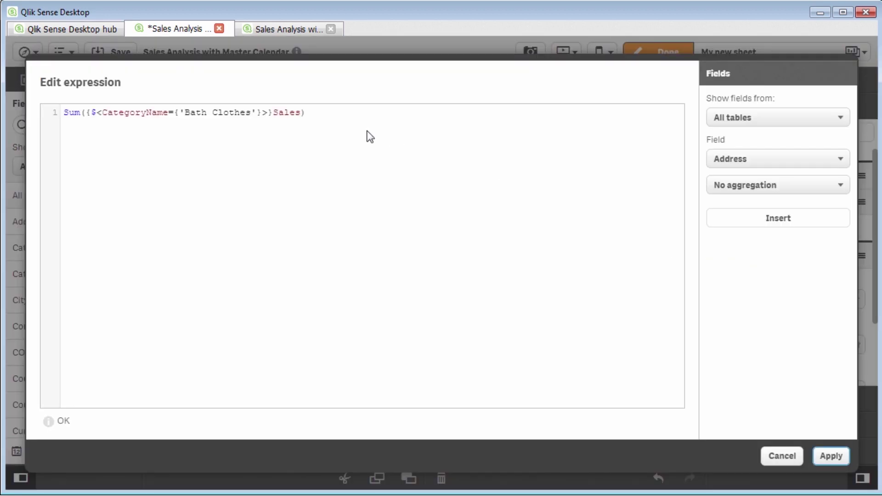
click(782, 457)
Switch to Notepad and copy the expression Sum({$<Year={'2013'}>}Sales).
key(alt+Tab)
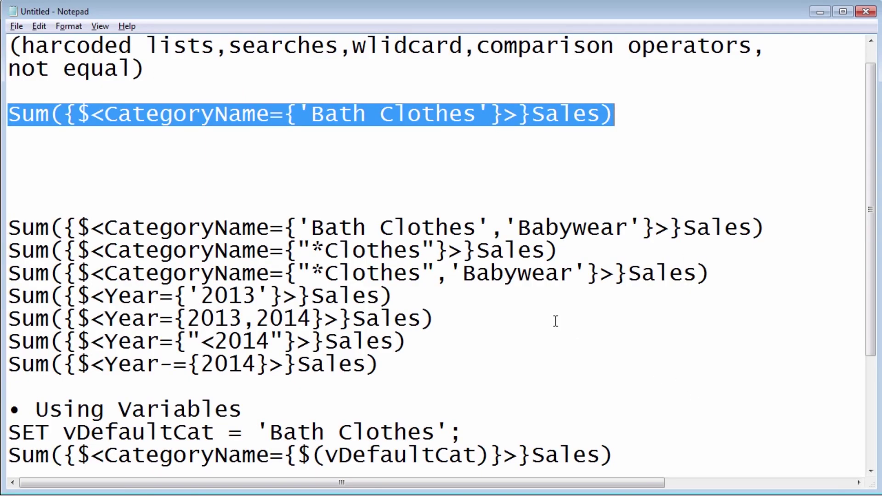
click(478, 297)
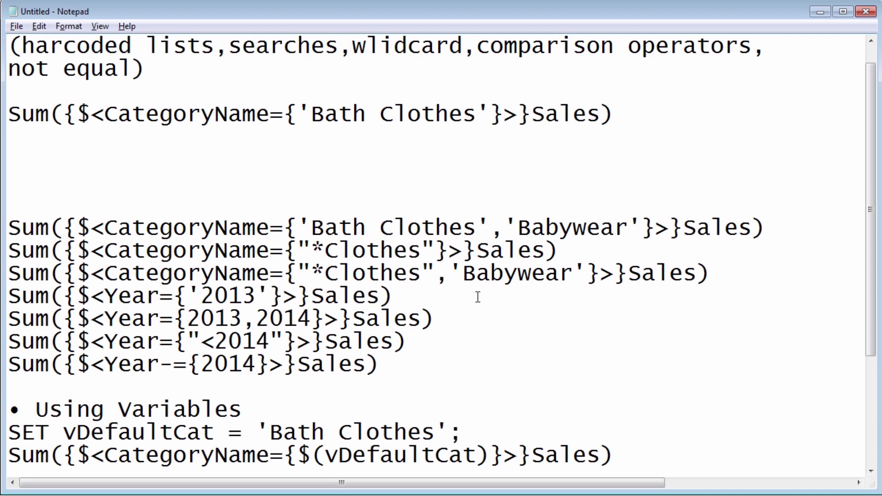
key(shift+End)
key(ctrl+c)
Return to Qlik Sense, narrow the bar chart slightly, and paste a duplicate of it beside the original.
key(alt+Tab)
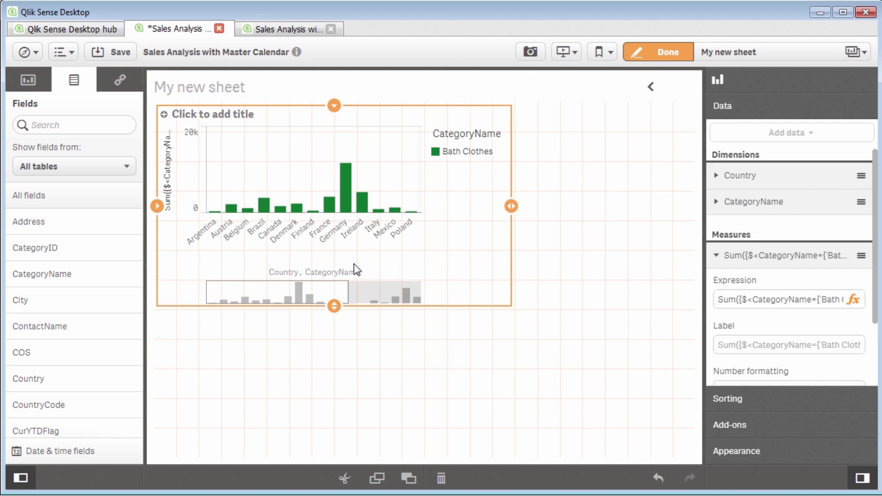
drag(512, 206, 461, 215)
click(509, 246)
click(390, 244)
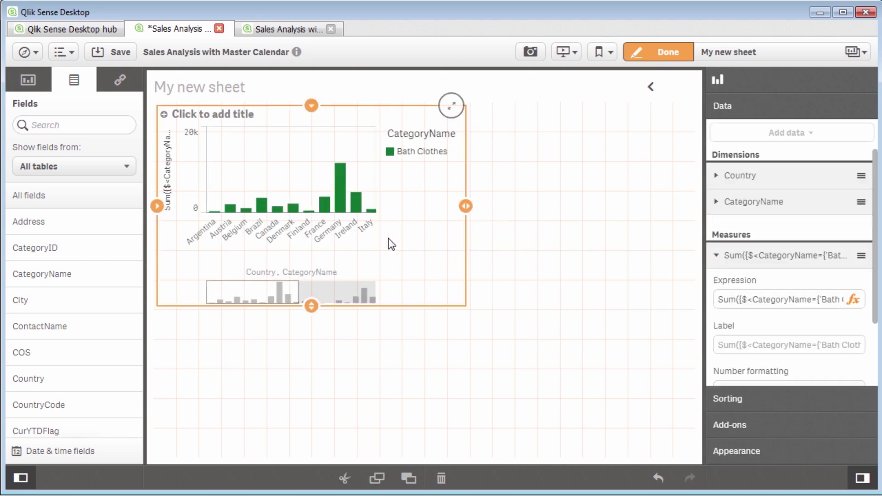
click(389, 239)
key(ctrl+v)
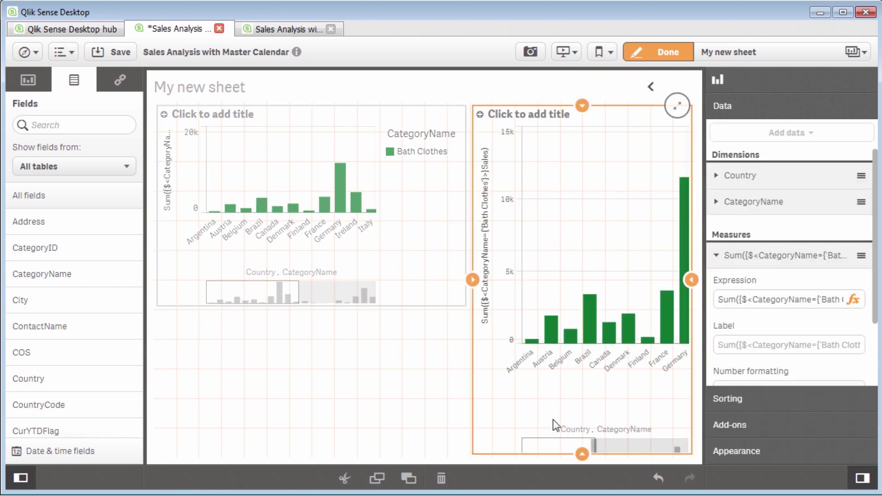
Shorten the duplicated chart, narrow the original chart, and widen the duplicate into the freed space.
drag(583, 454, 581, 335)
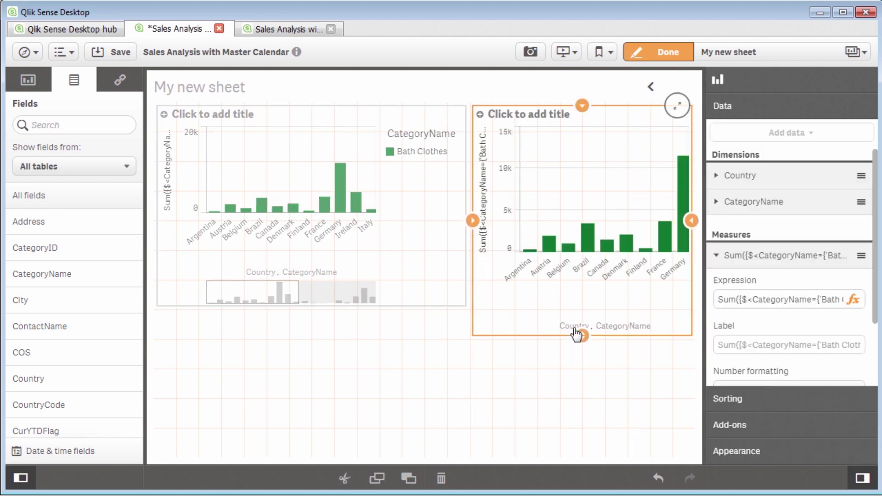
click(456, 228)
drag(466, 221, 419, 222)
click(478, 223)
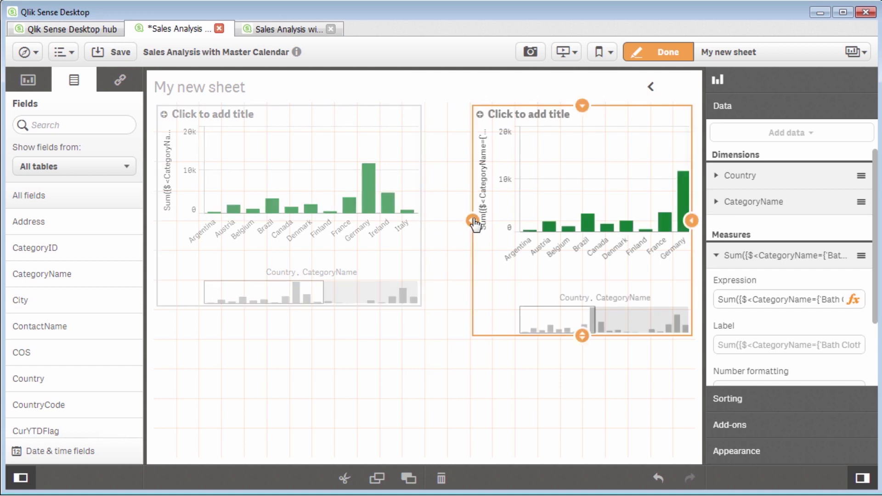
drag(475, 223, 377, 216)
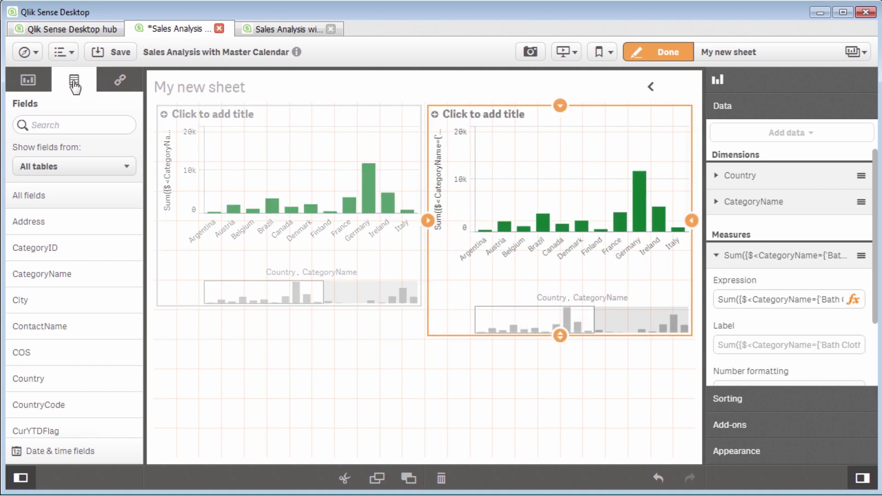
Replace the CategoryName dimension with the Year field in the duplicated bar chart.
scroll(122, 335, down, 10)
drag(41, 423, 581, 220)
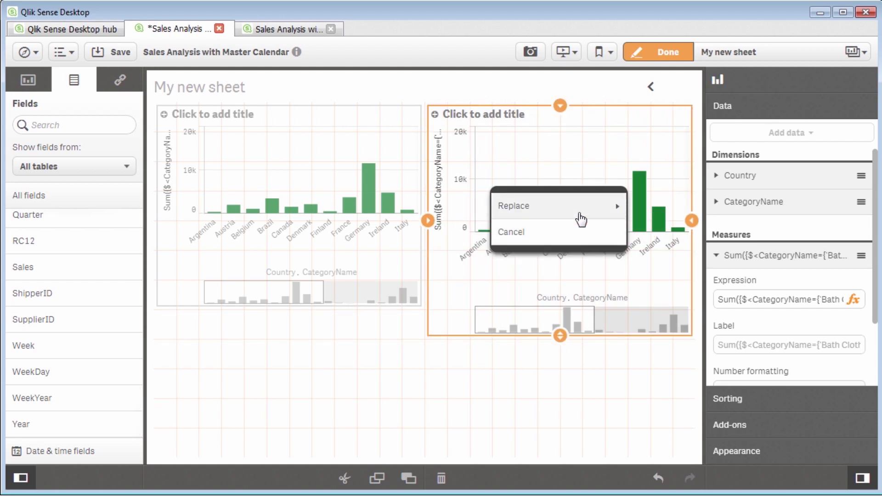
click(581, 221)
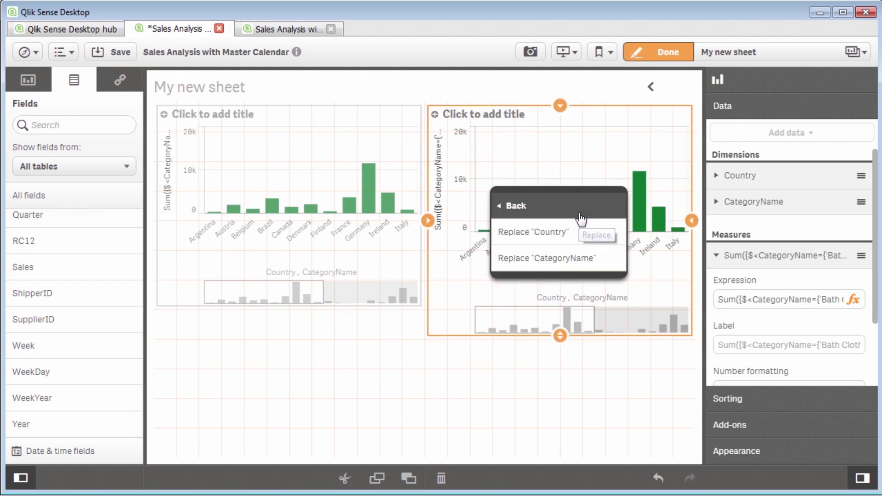
click(582, 257)
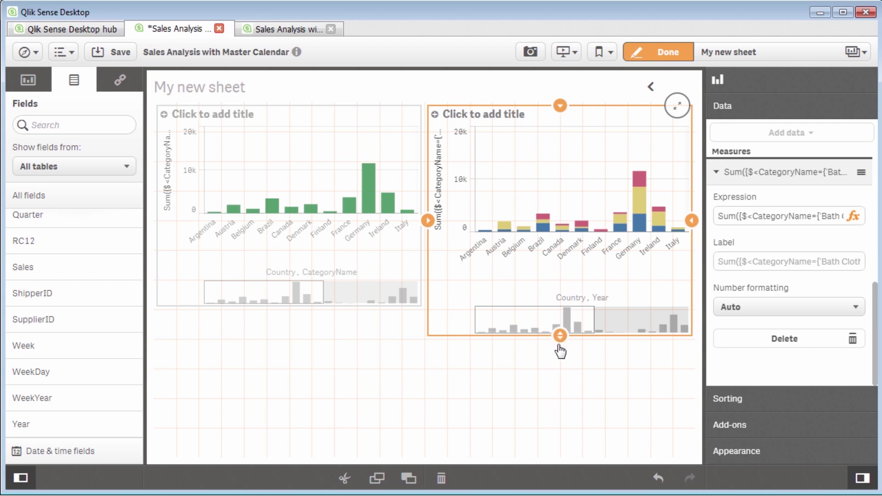
Narrow the original chart further and enlarge the Country and Year chart in width and height so its full legend fits.
mouse_move(560, 335)
mouse_down()
mouse_move(564, 384)
mouse_move(561, 337)
mouse_up()
click(380, 202)
drag(421, 206, 376, 206)
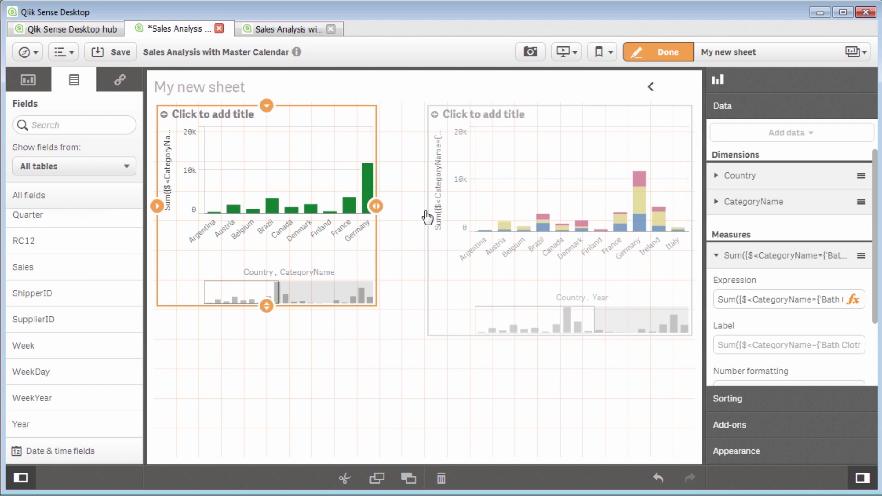
click(426, 220)
drag(428, 220, 385, 224)
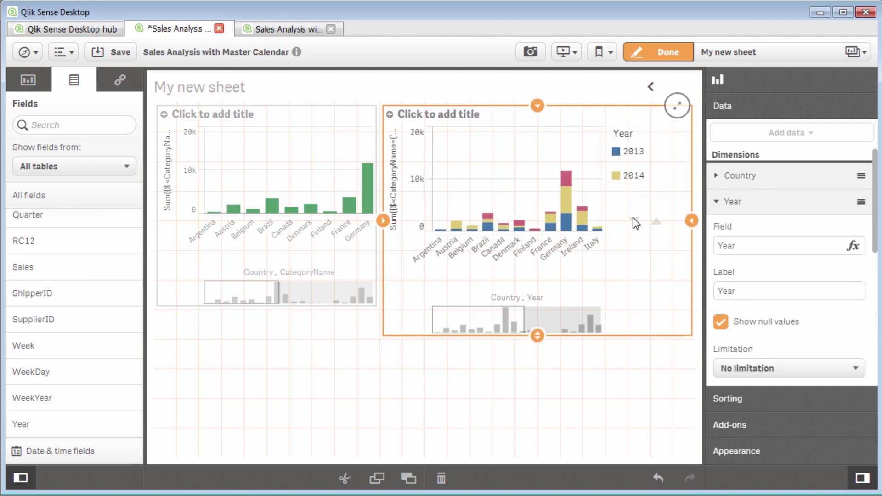
drag(538, 339, 537, 426)
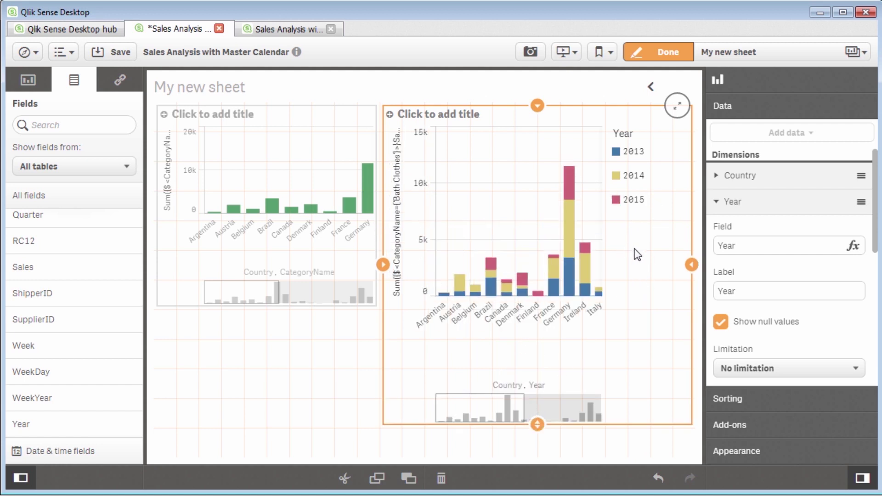
Check the Year expression in Notepad and replace the Country and Year chart's measure with Sum({$<Year={'2013'}>}Sales).
key(alt+Tab)
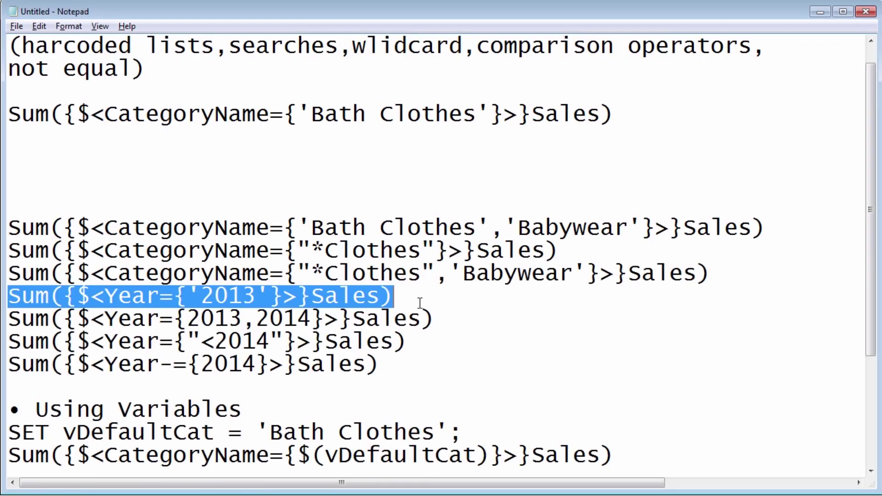
key(alt+Tab)
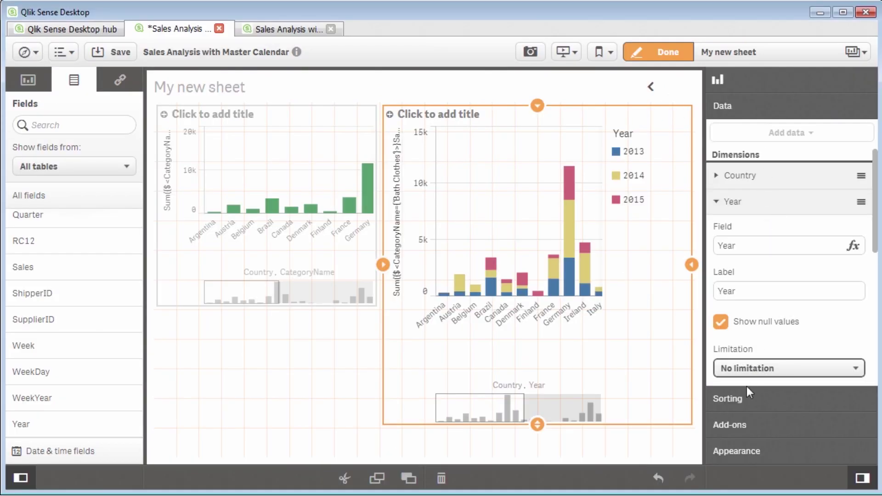
click(725, 204)
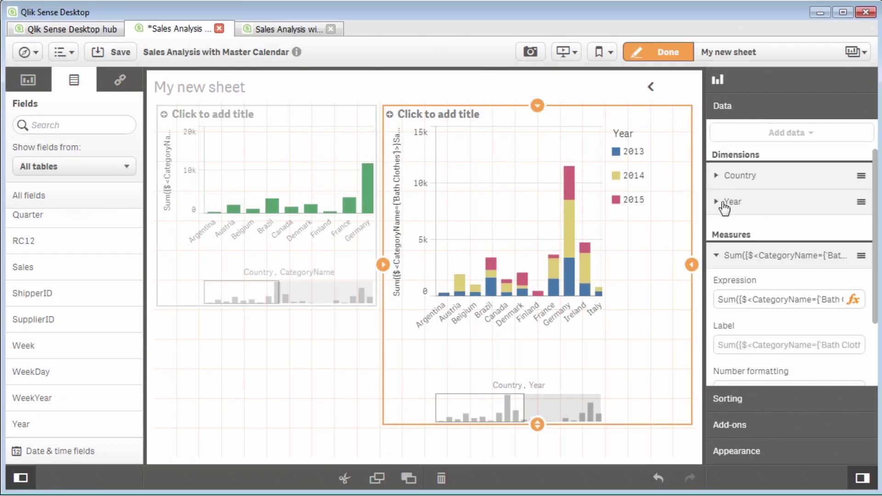
click(854, 300)
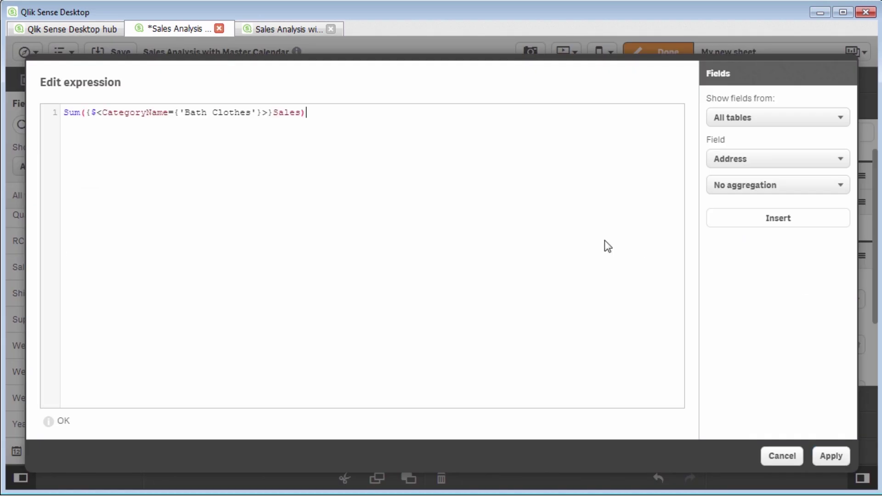
key(ctrl+a)
key(BackSpace)
key(ctrl+v)
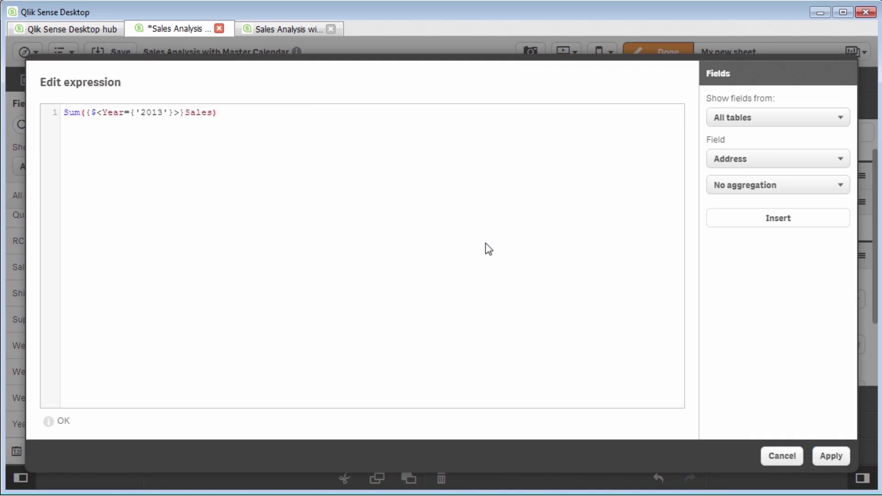
click(830, 457)
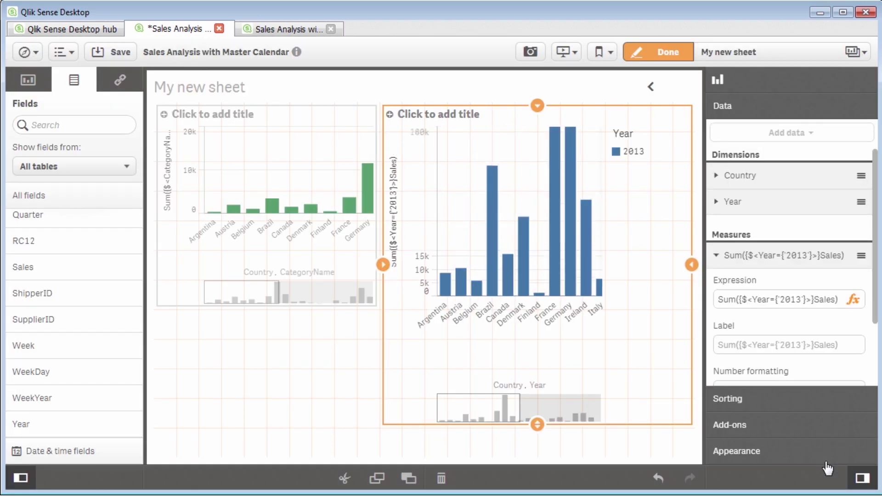
Change the Country and Year chart's measure expression to Sum({$<Year={2013,2014}>}Sales) and apply it.
click(854, 301)
click(137, 113)
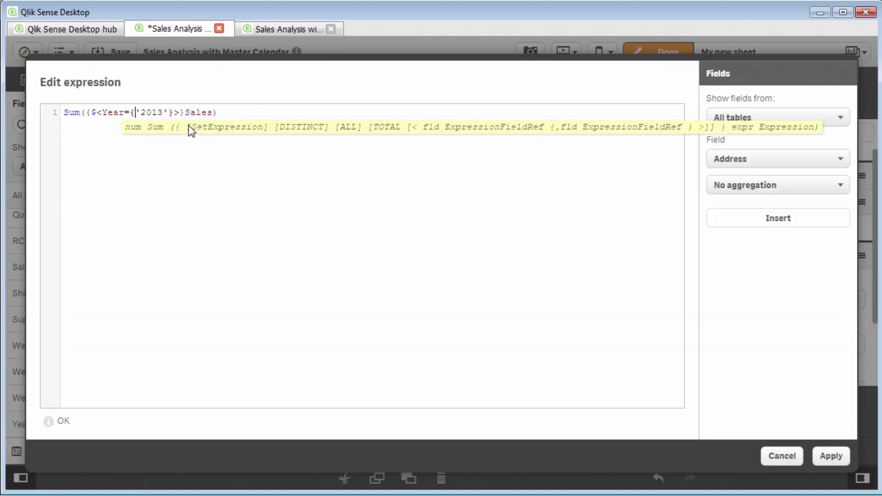
key(Delete)
key(Right)
key(Right)
key(Right)
key(Right)
key(Delete)
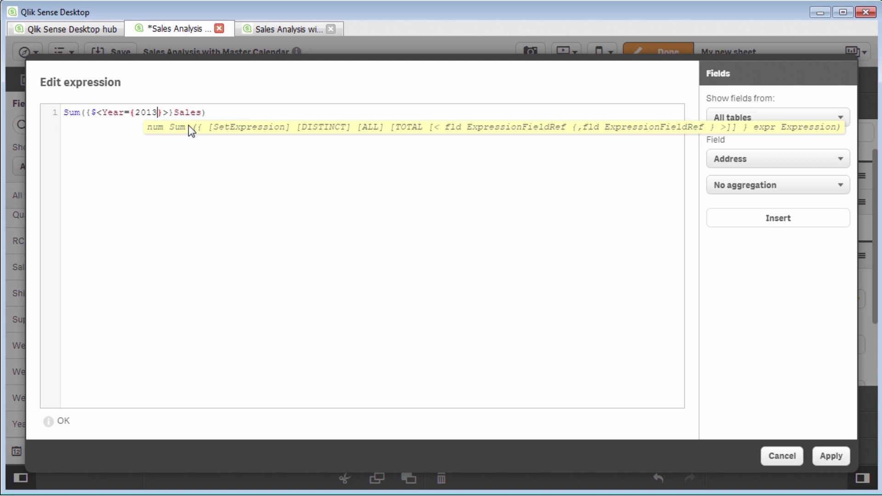
text(,2014)
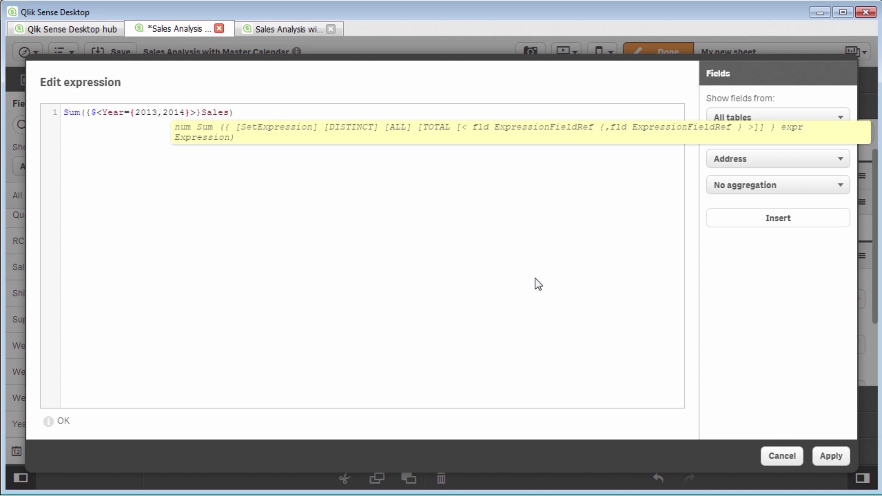
click(841, 458)
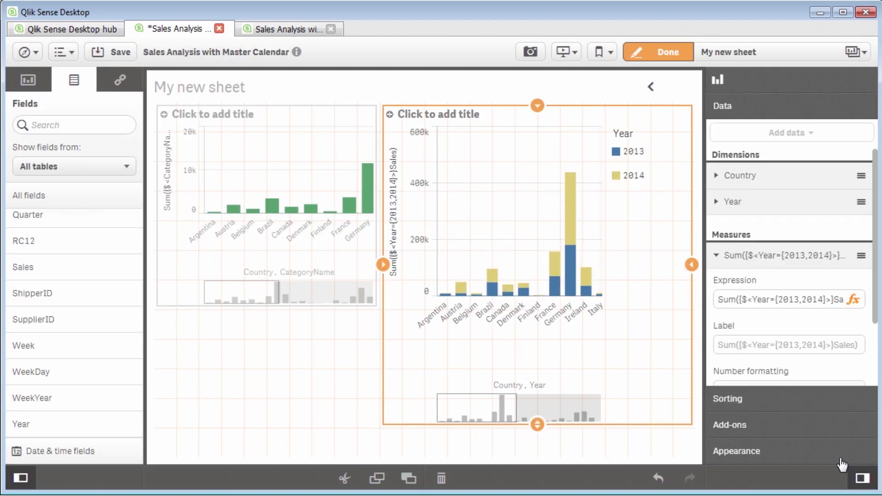
Change the chart's measure to use a comparison search, Sum({$<Year={">2013"}>}Sales), and apply it.
click(854, 301)
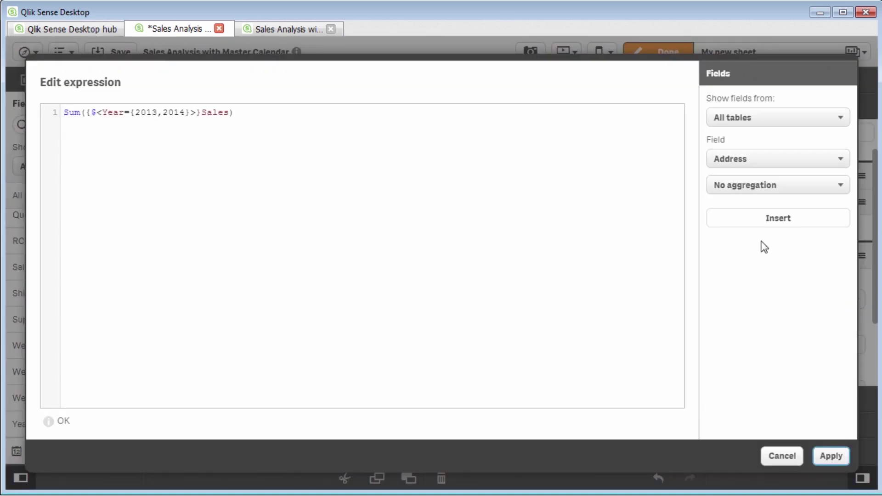
click(163, 112)
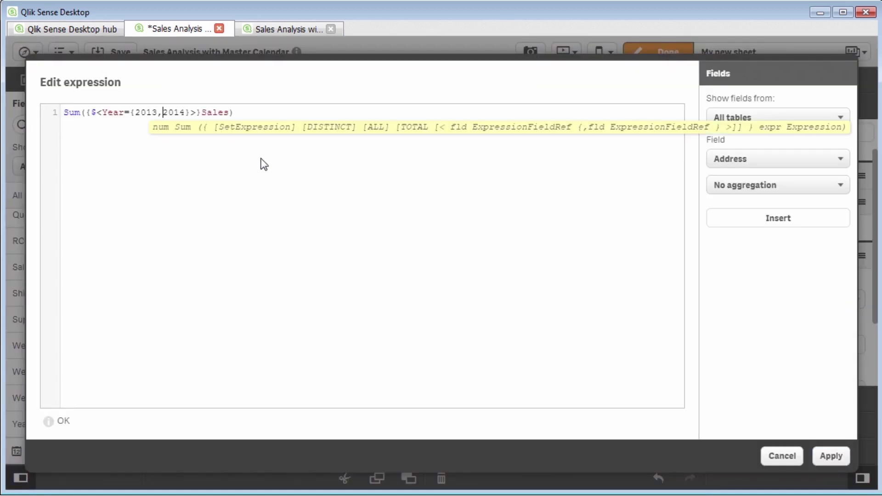
key(BackSpace)
key(Delete)
key(Delete)
key(Delete)
key(Delete)
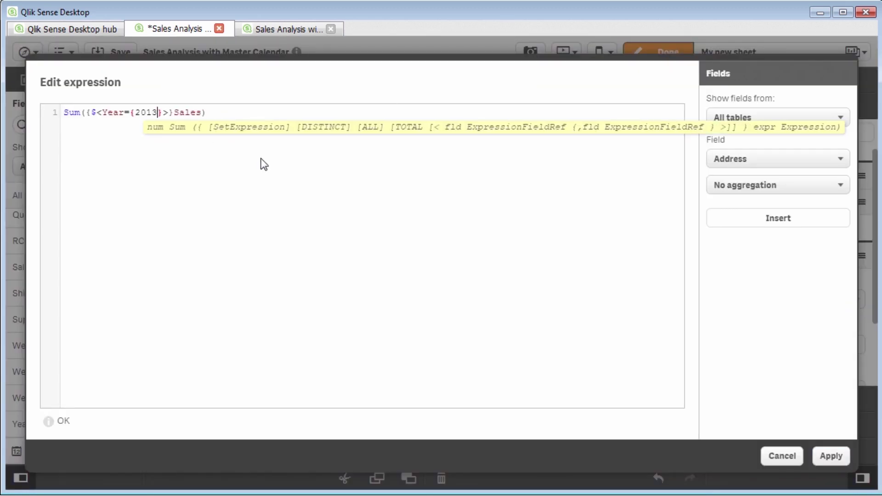
key(Left)
text(")
key(Right)
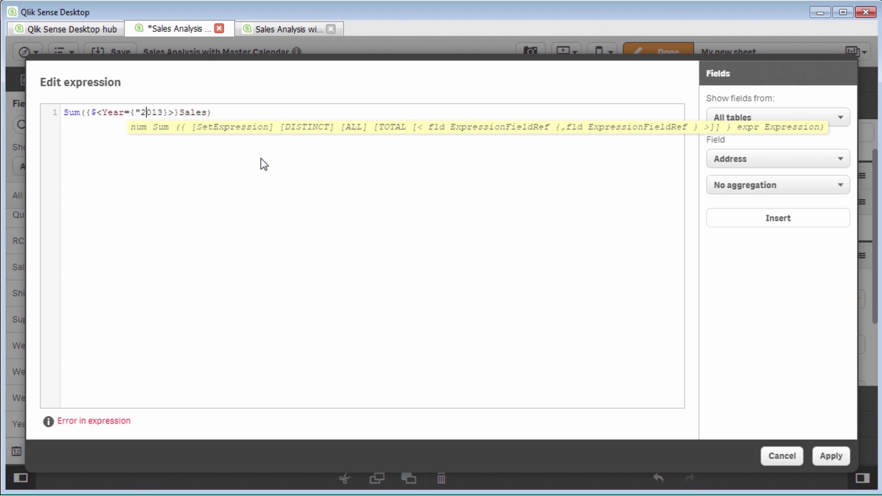
key(Right)
text(")
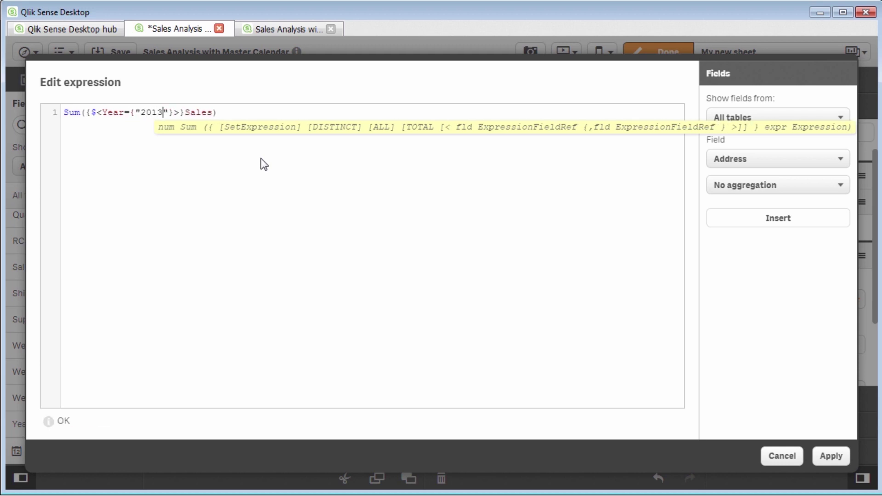
key(Left)
text(>)
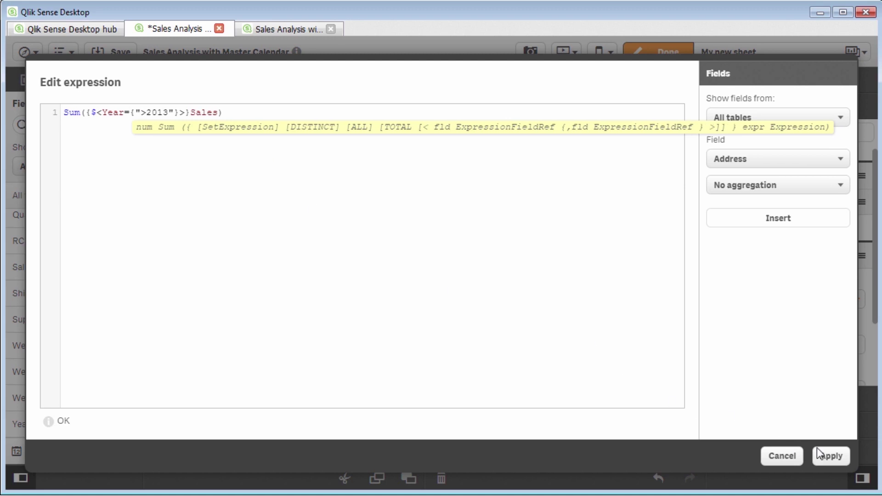
click(843, 457)
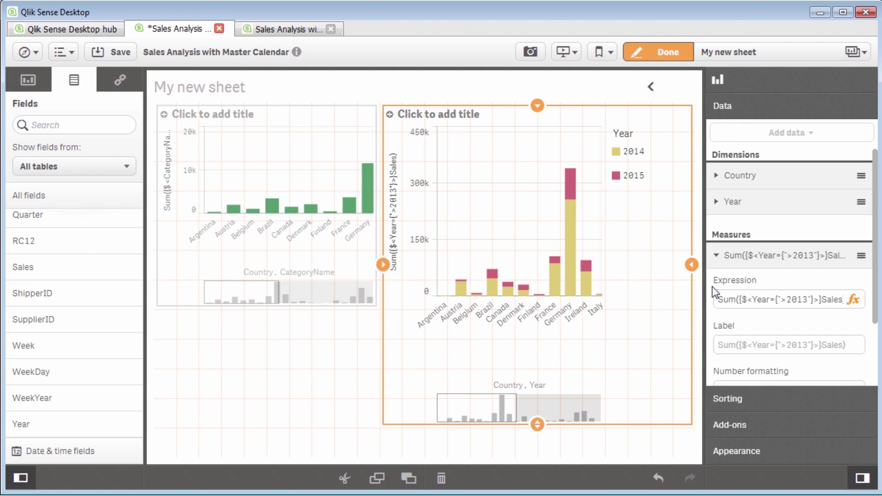
Switch to Notepad and examine the SET vDefaultCat statement in the Using Variables notes, and return to Qlik Sense.
key(alt+Tab)
click(641, 327)
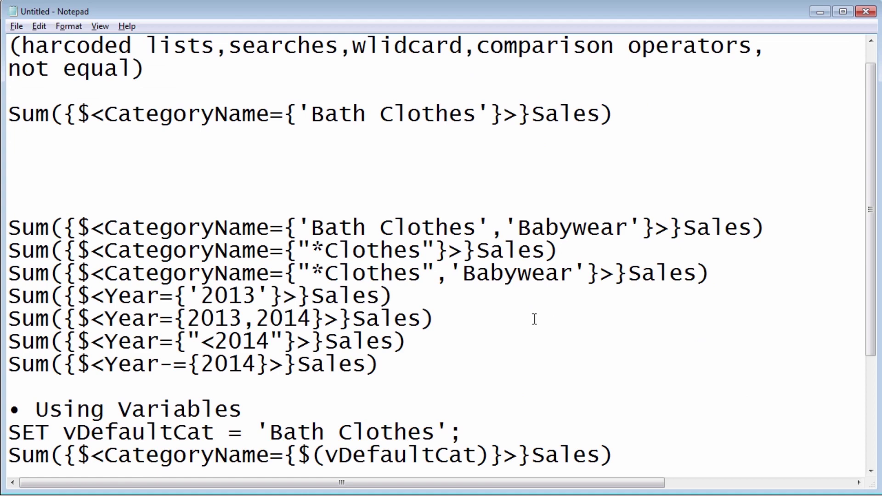
scroll(534, 319, down, 1)
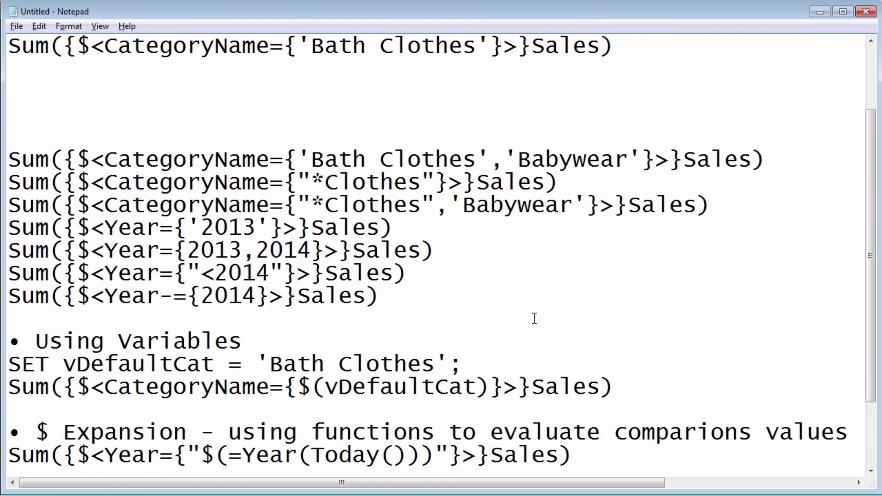
scroll(534, 318, down, 1)
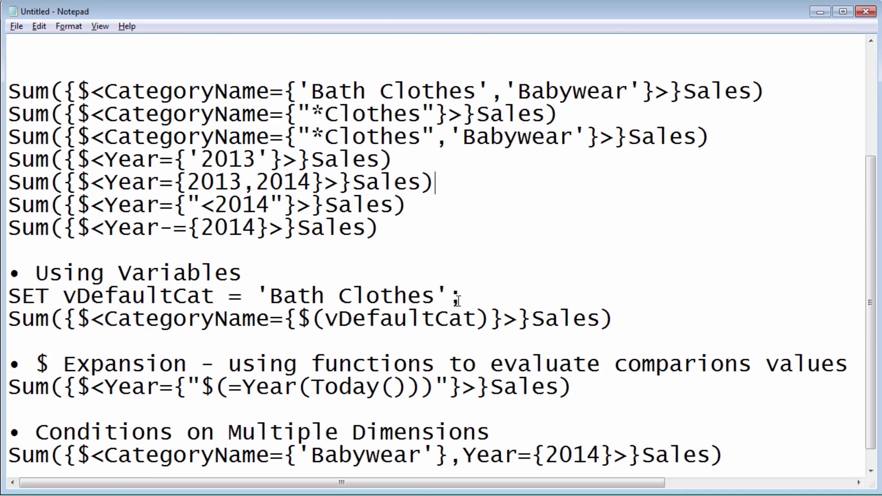
drag(475, 290, 7, 296)
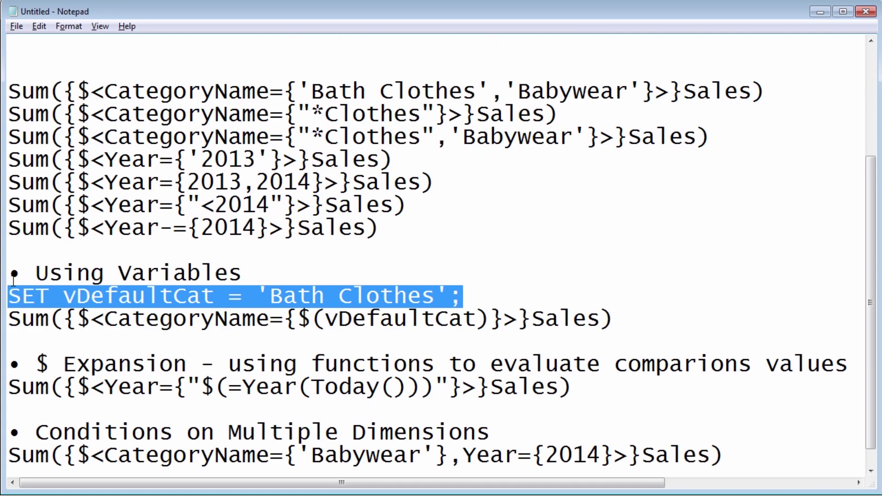
key(alt+Tab)
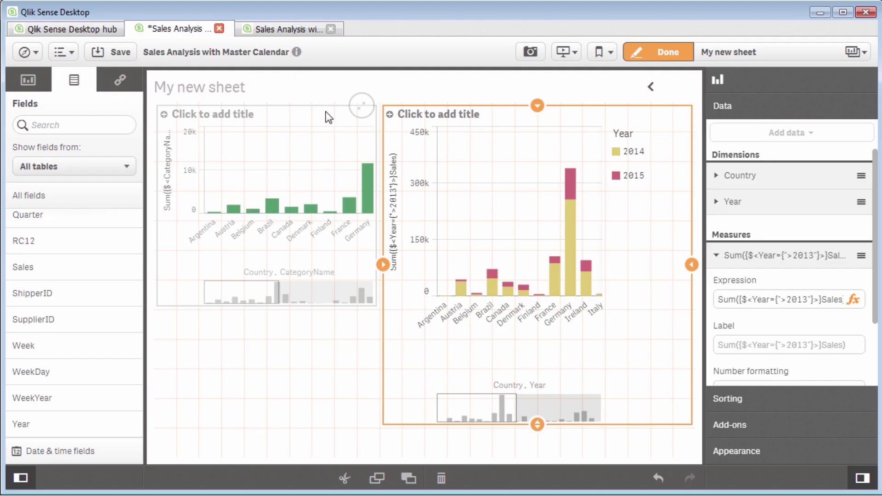
Save the app, reload the data from the load script containing the vDefaultCat variable, and return to the sheet.
click(113, 52)
click(290, 31)
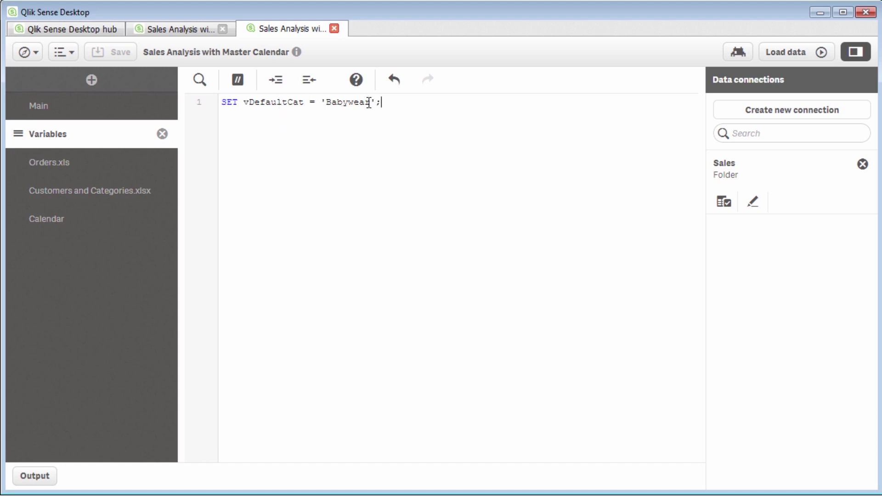
click(788, 59)
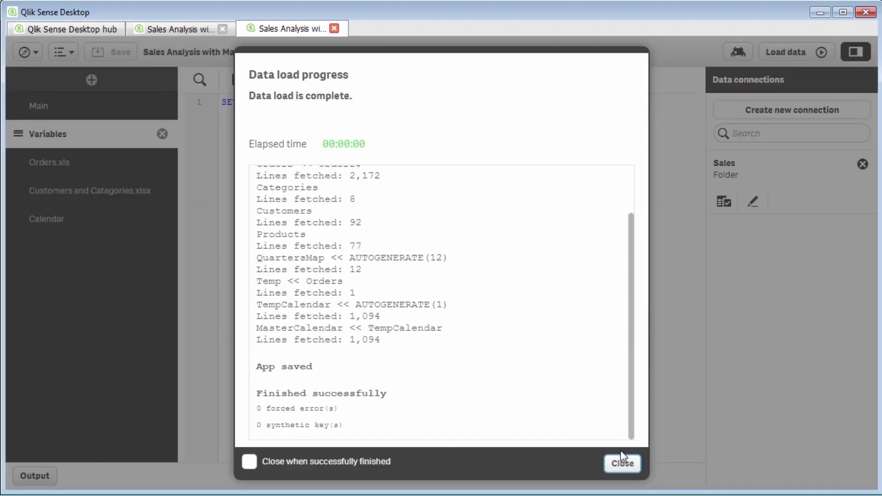
click(622, 464)
click(208, 32)
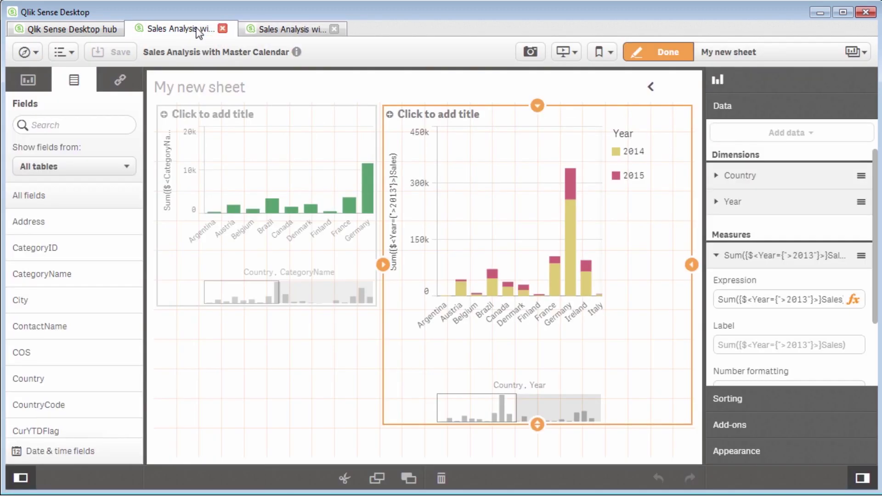
Copy Sum({$<CategoryName={$(vDefaultCat)}>}Sales) from Notepad and apply it as the Country and Year chart's measure in Qlik Sense.
key(alt+Tab)
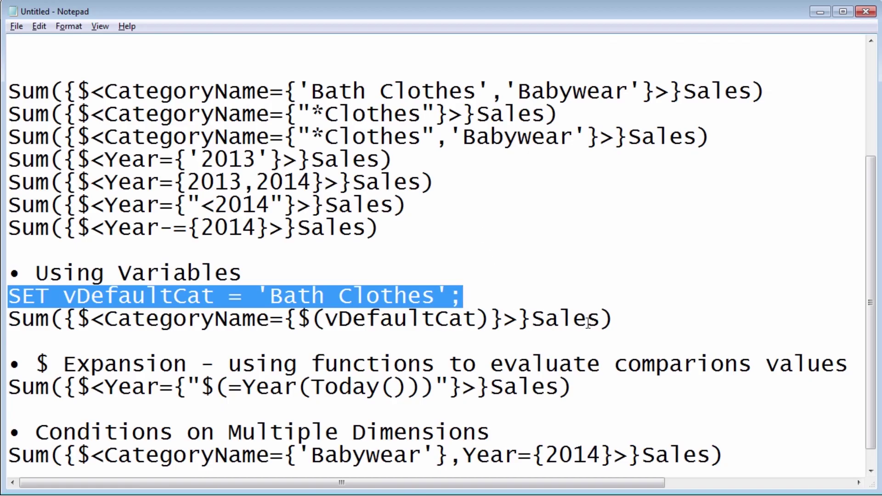
drag(616, 318, 15, 319)
key(ctrl+c)
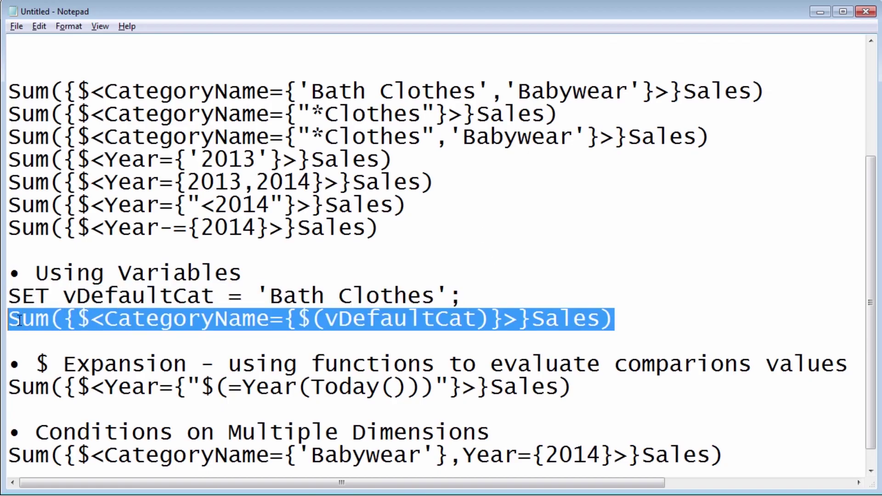
key(alt+Tab)
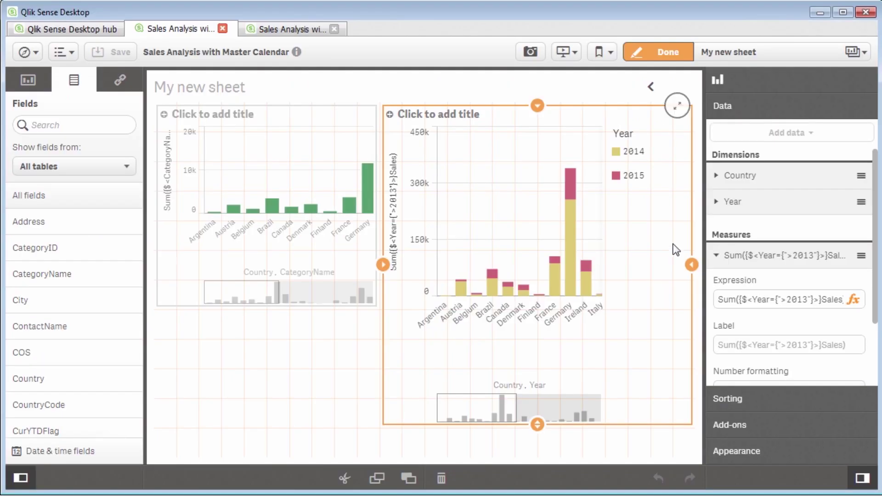
click(855, 300)
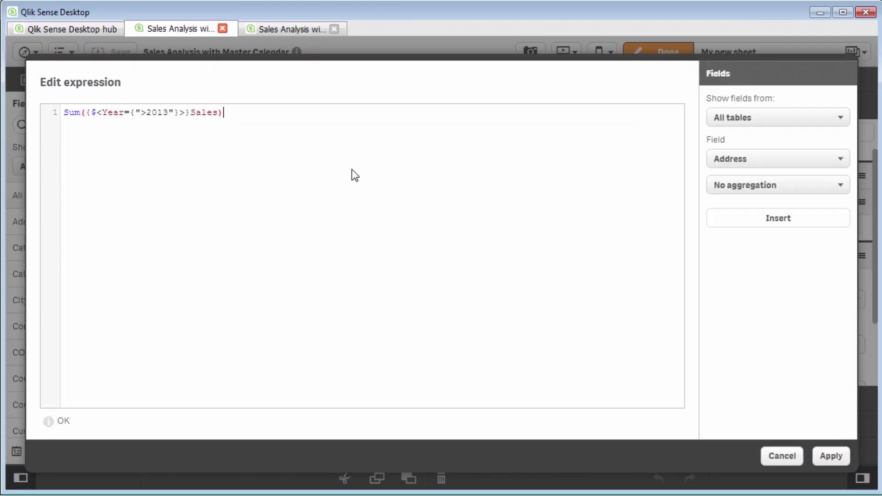
key(ctrl+a)
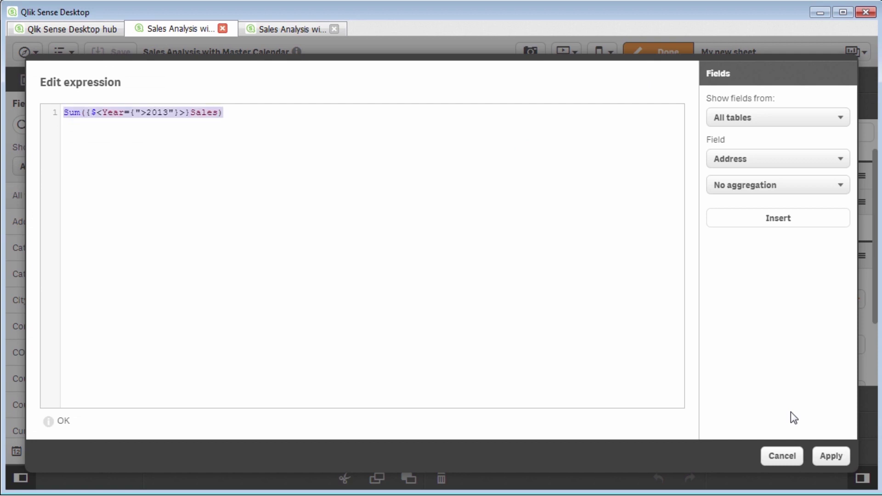
key(ctrl+v)
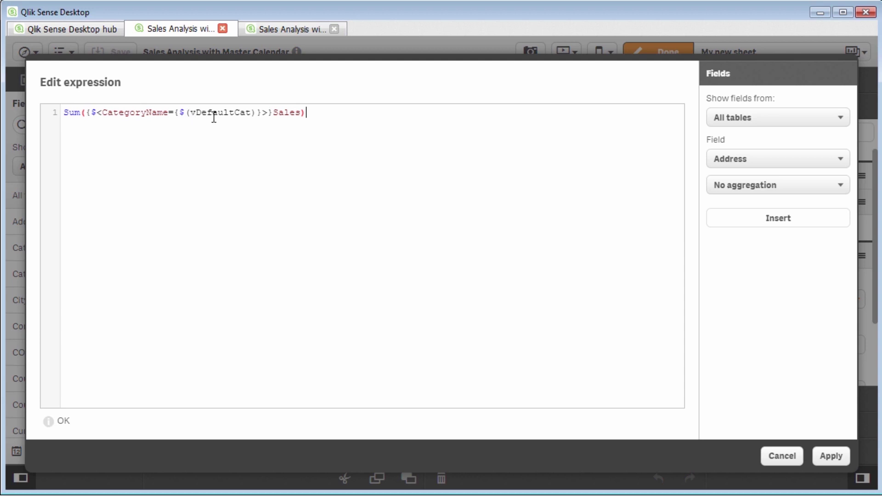
drag(256, 113, 180, 114)
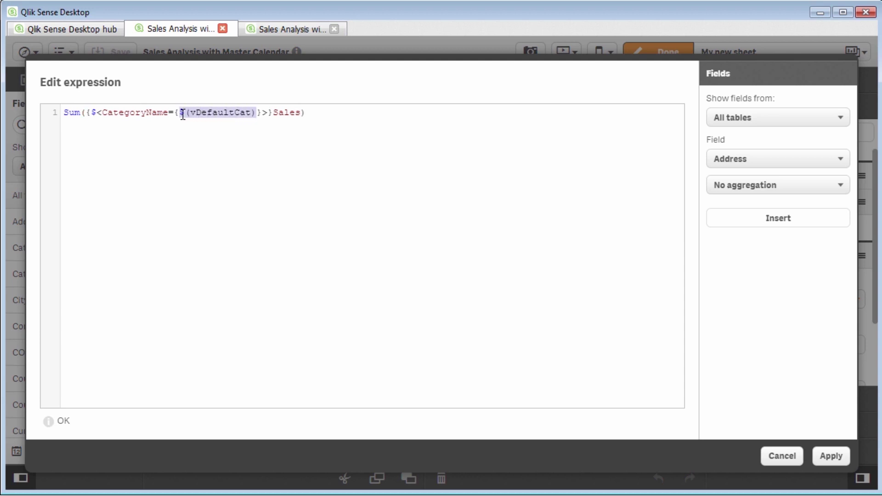
click(261, 184)
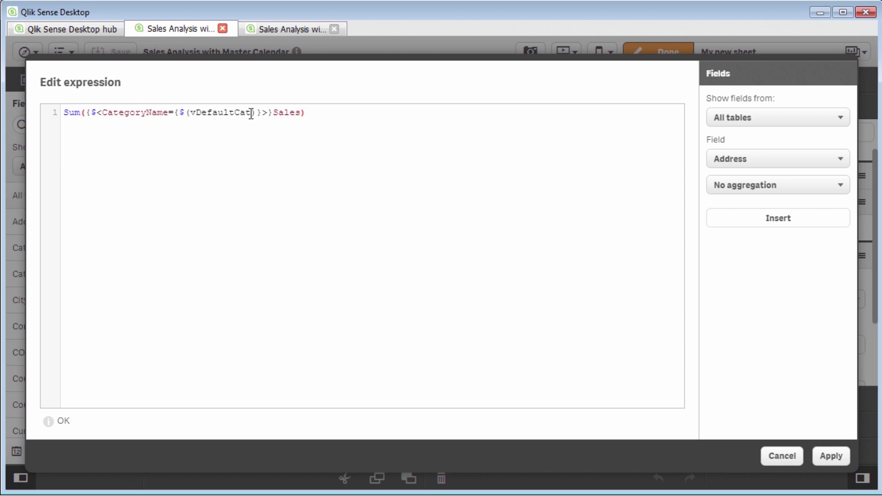
click(834, 457)
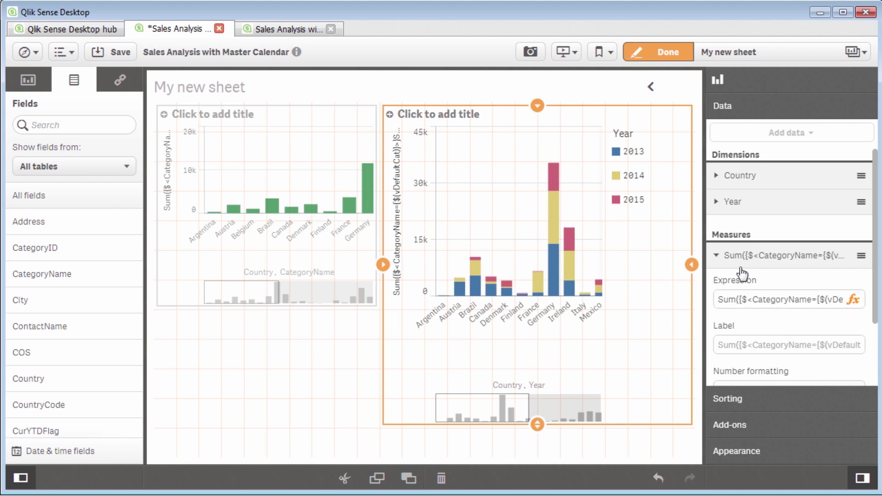
Replace the Year dimension with the CategoryName field in the larger bar chart.
click(717, 256)
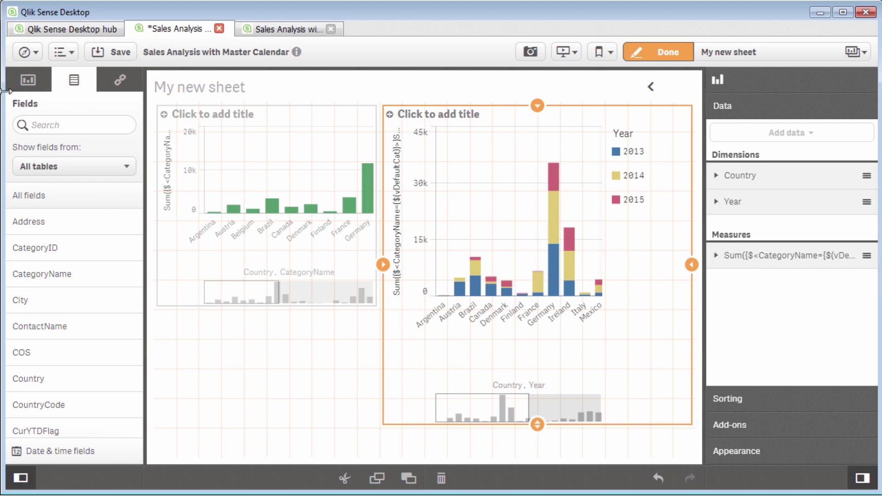
drag(61, 276, 511, 299)
click(545, 262)
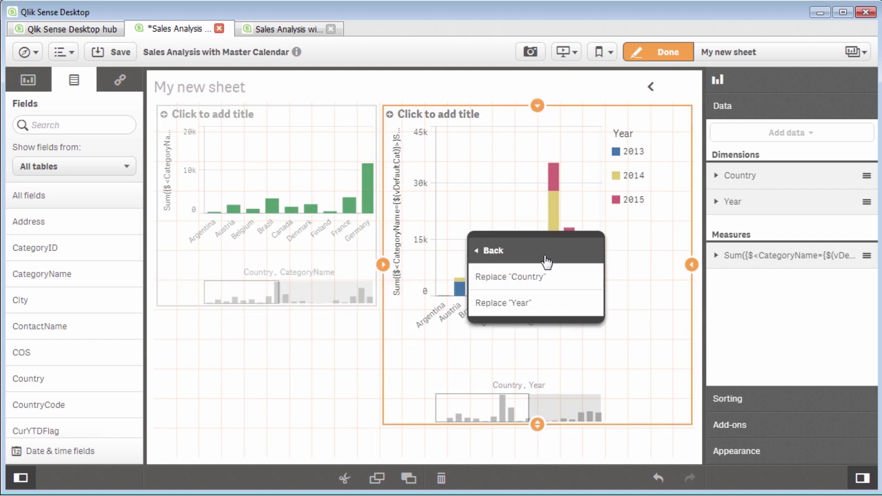
click(539, 304)
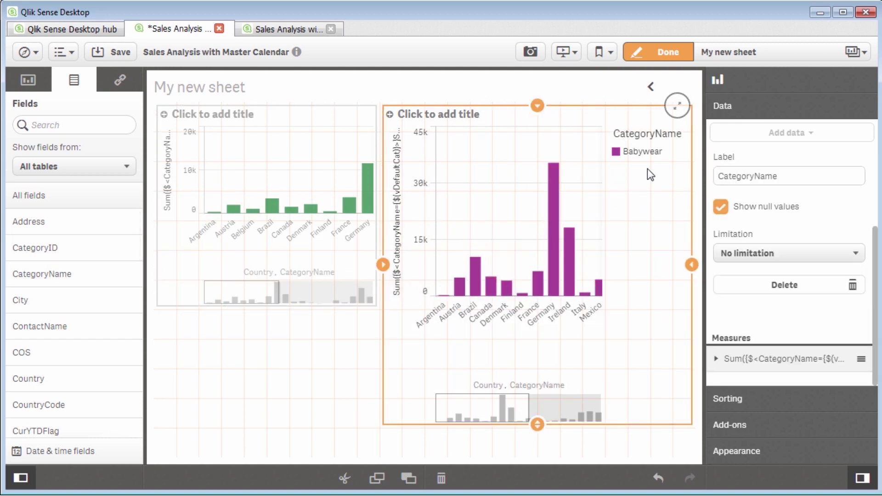
Set vDefaultCat to 'Sportwear' in the load script's Variables section, reload the data, and return to the sheet.
click(277, 29)
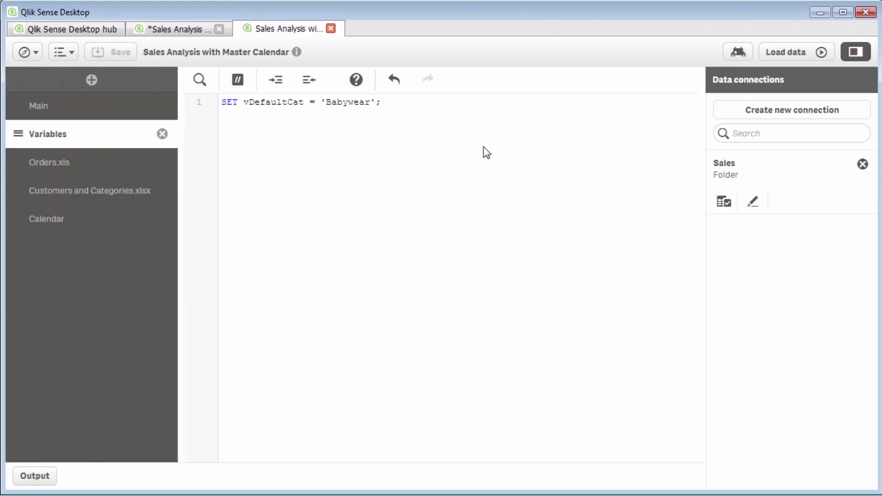
key(Delete)
key(Delete)
key(Delete)
key(Delete)
key(Delete)
key(Delete)
key(Delete)
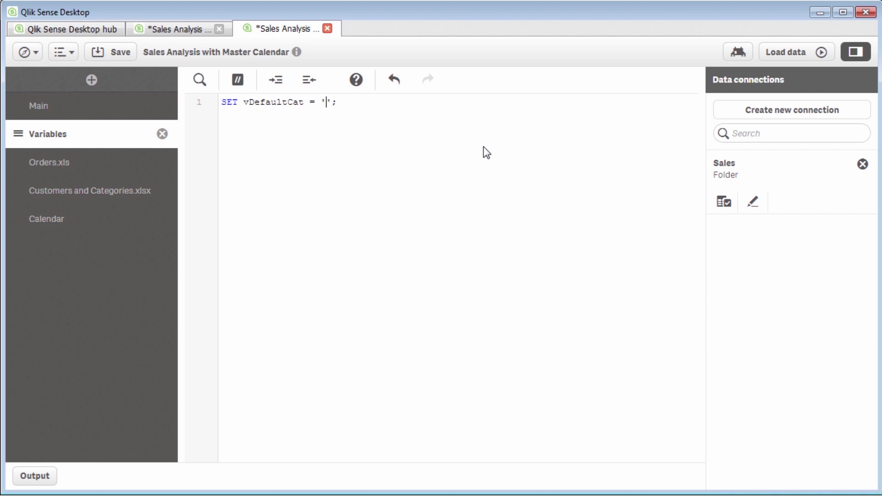
text(Sportwear)
click(789, 51)
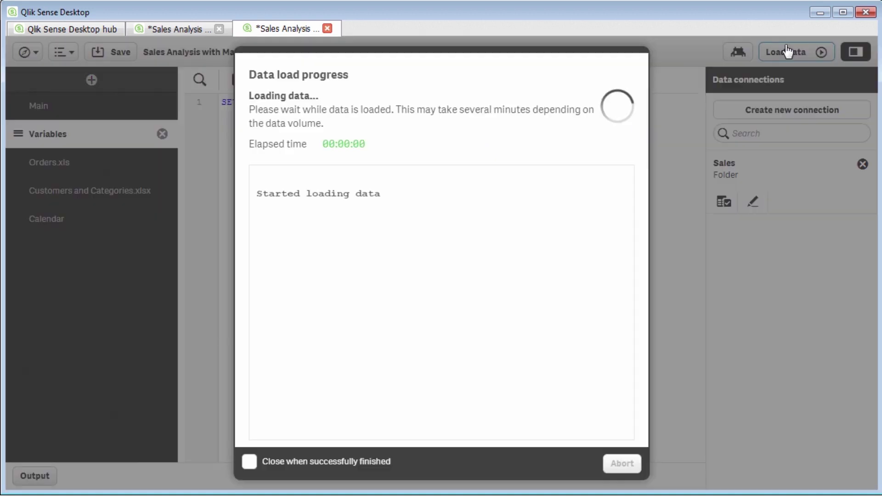
click(190, 28)
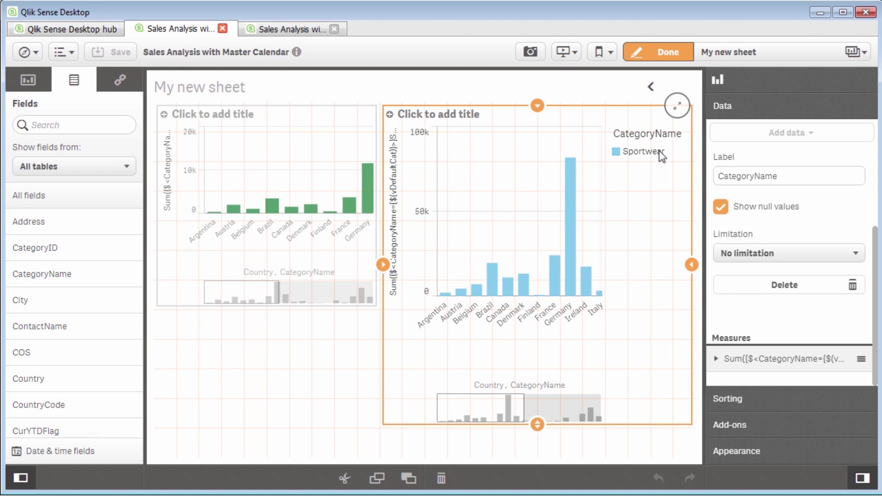
Switch to Notepad, examine the $ Expansion example expression with Year(Today()), and return to Qlik Sense.
key(alt+Tab)
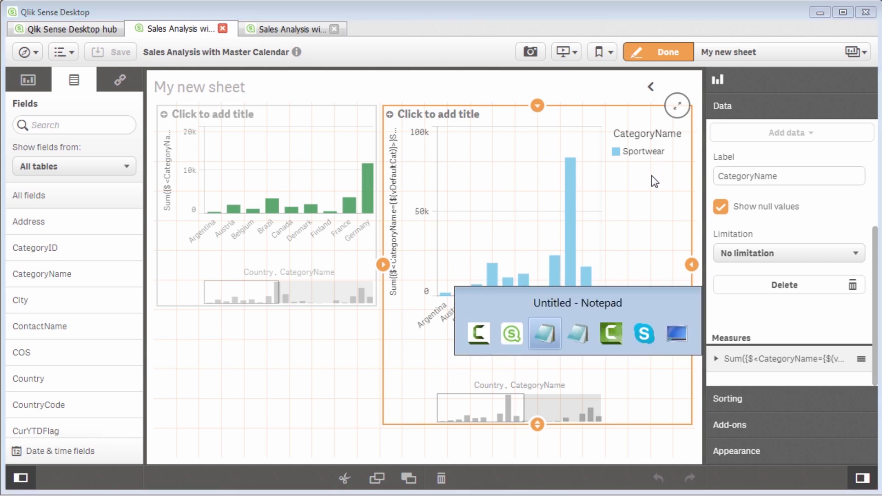
click(521, 275)
scroll(570, 278, down, 1)
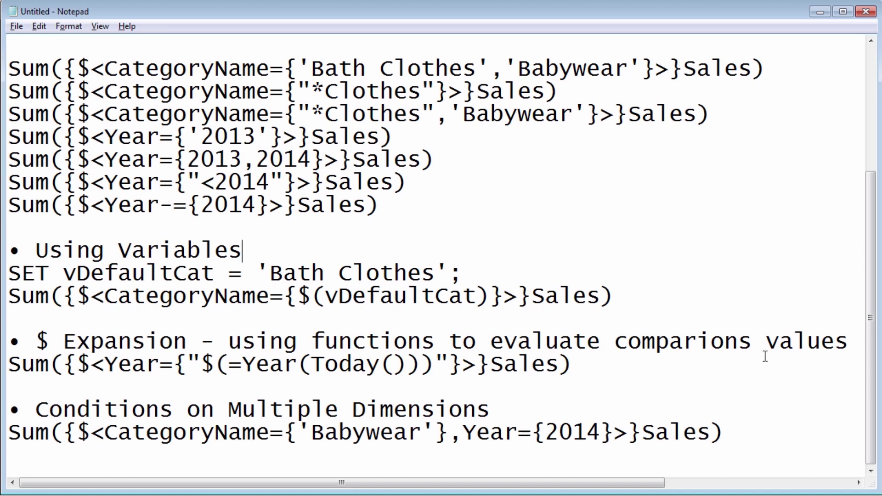
drag(657, 364, 10, 368)
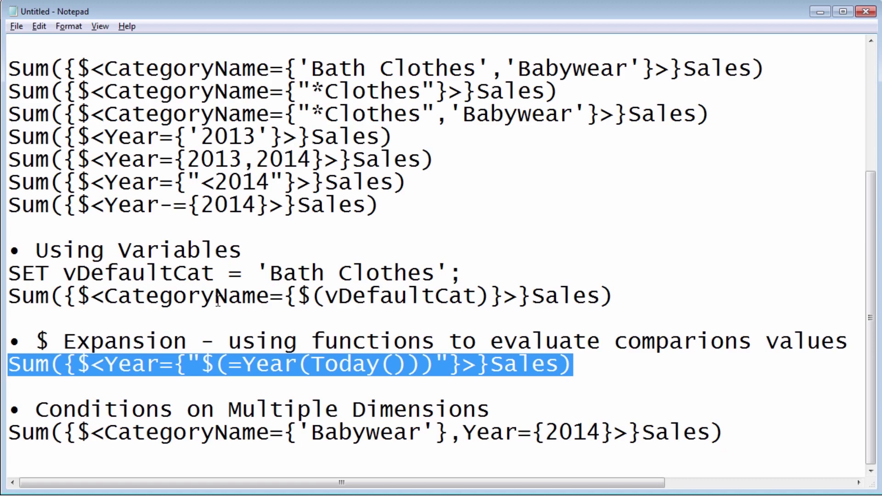
key(alt+Tab)
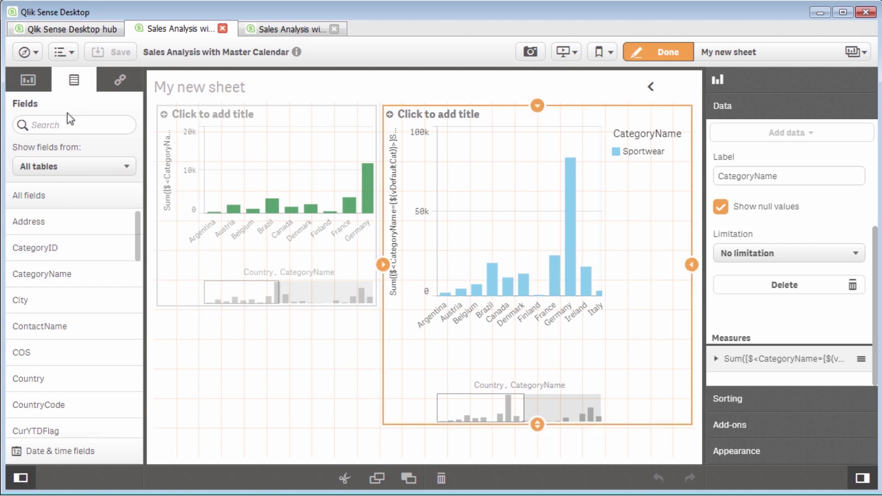
Add a KPI object to the empty area below the smaller bar chart with Sum(Sales) as its measure.
click(33, 90)
drag(39, 259, 272, 370)
click(289, 395)
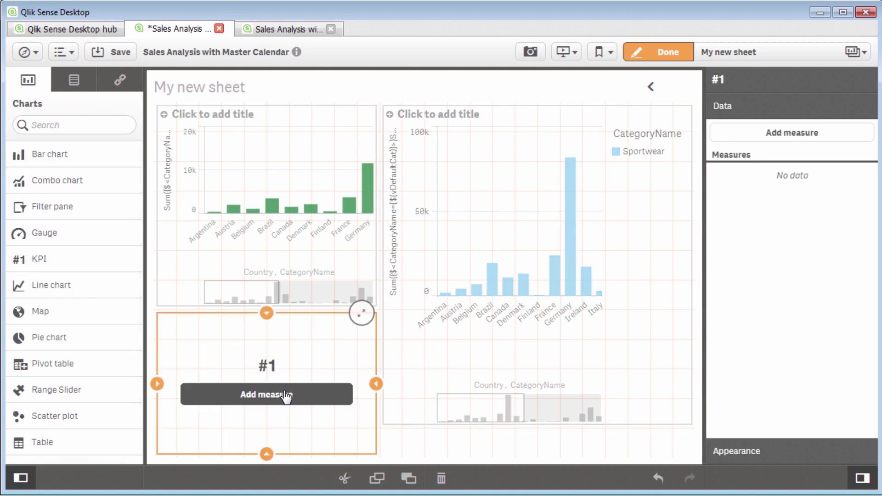
text(sal)
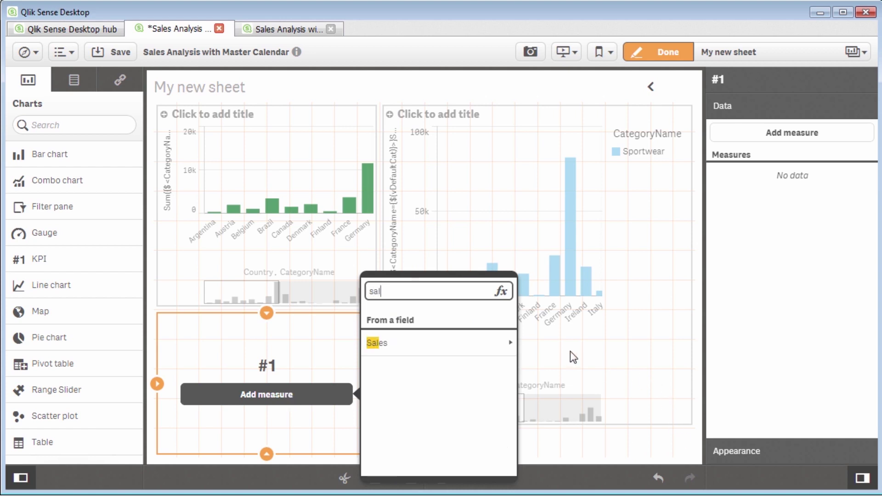
click(512, 347)
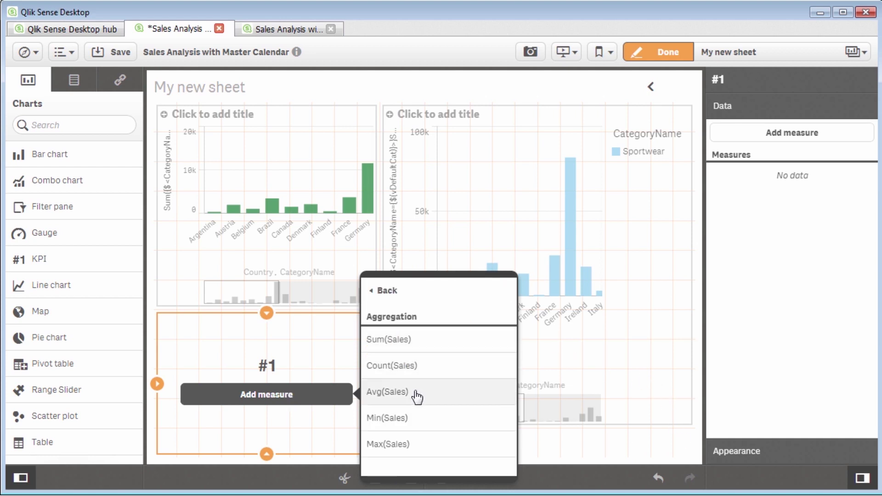
click(413, 348)
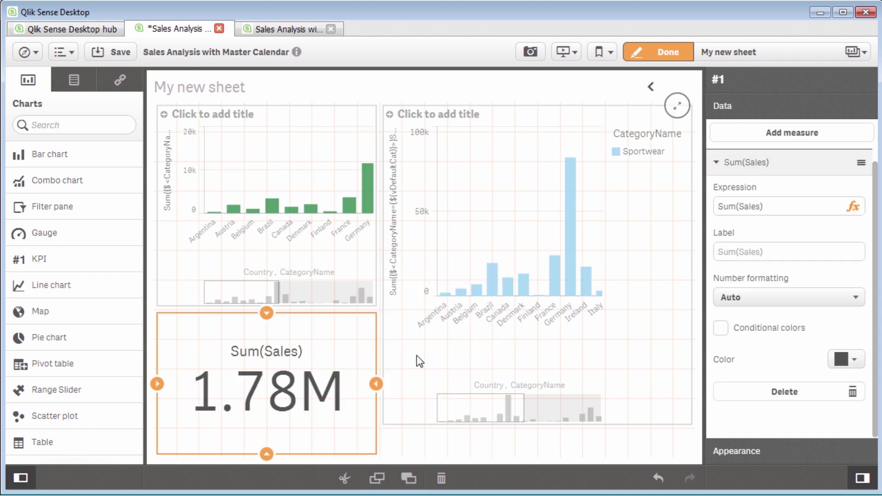
Open the KPI's measure expression for editing and rewrite it with the current-selection set identifier as Sum({$}Sales).
click(853, 206)
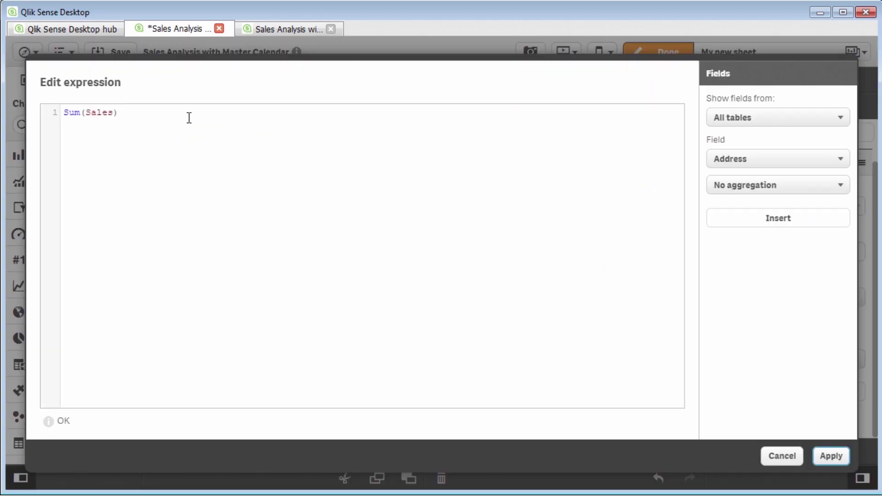
drag(125, 113, 61, 115)
text(Su)
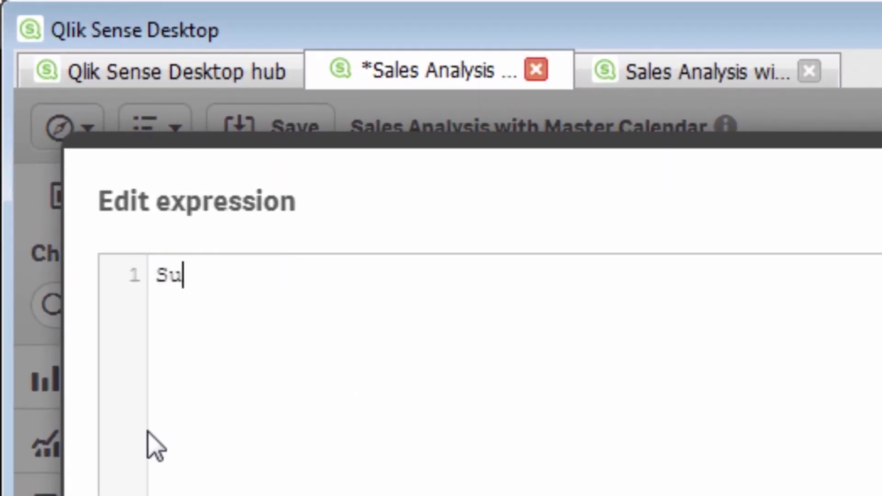
text(m(Sales)
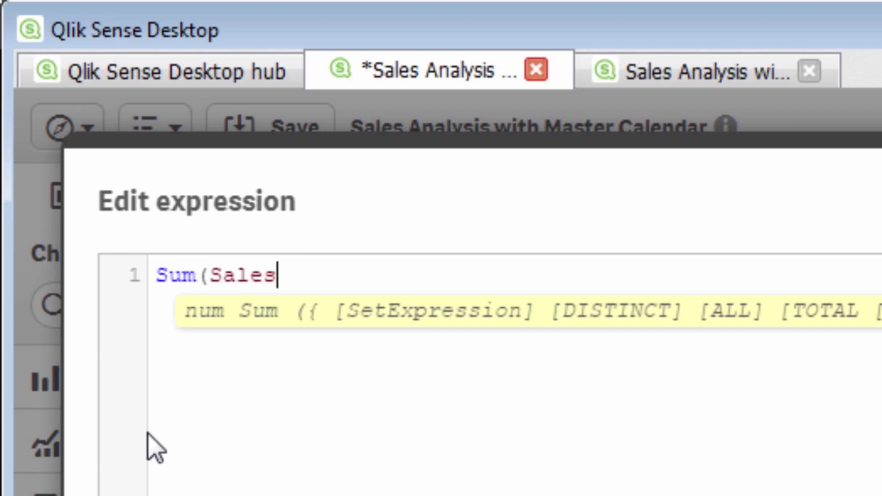
text())
key(Left)
key(Left)
key(Left)
key(Left)
key(Left)
key(Left)
text({)
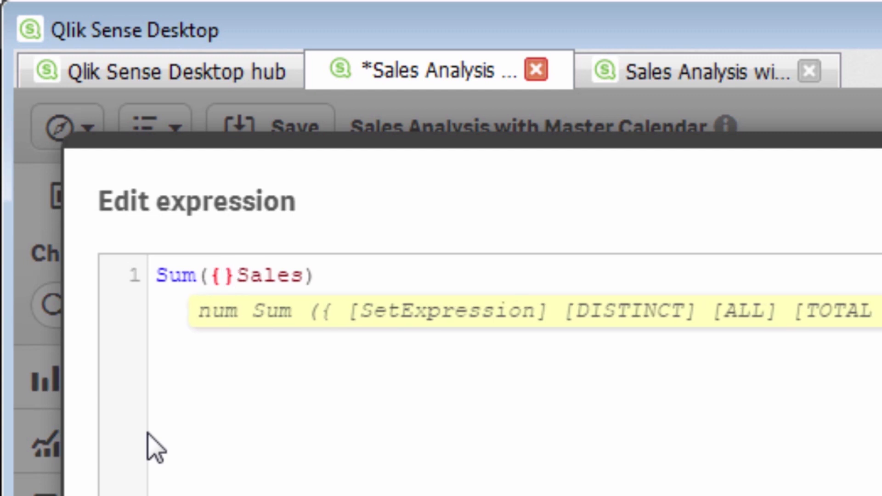
text($)
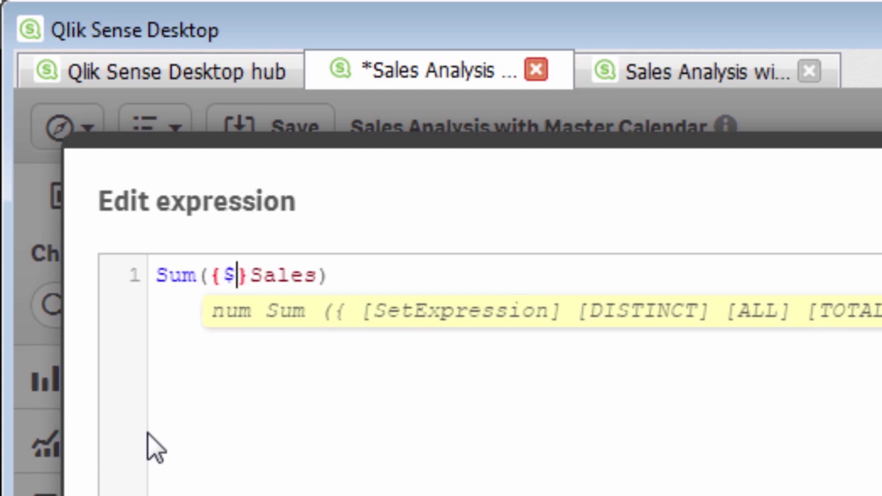
Add a Year modifier for 2015 to the KPI's expression, making it Sum({$<Year={2015}>}Sales), and apply it.
text(<>)
key(Left)
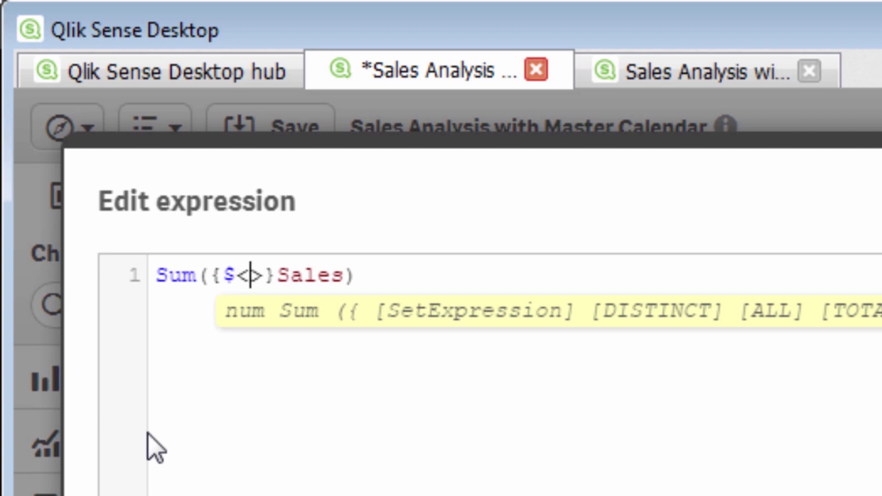
text(Year=)
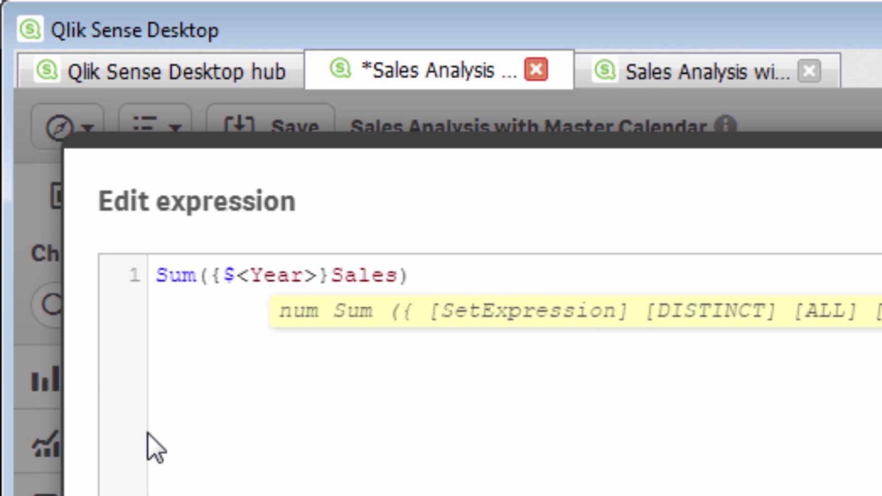
text({})
key(Left)
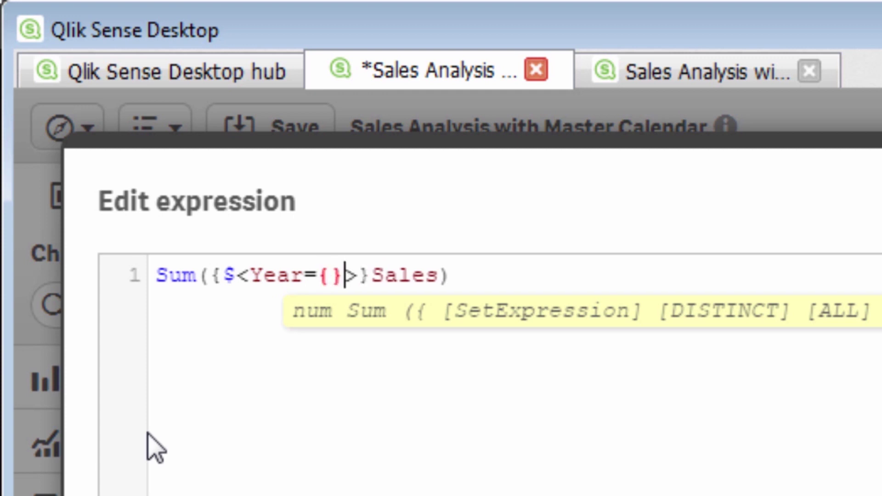
text(2015)
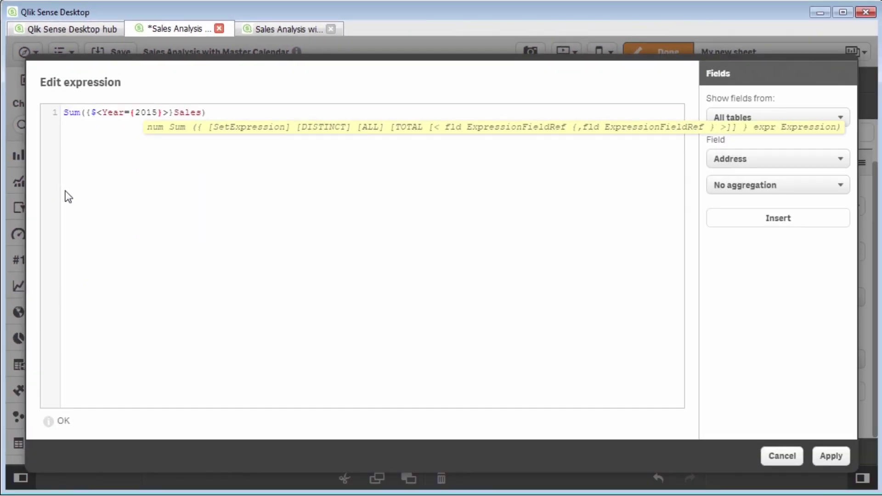
click(836, 461)
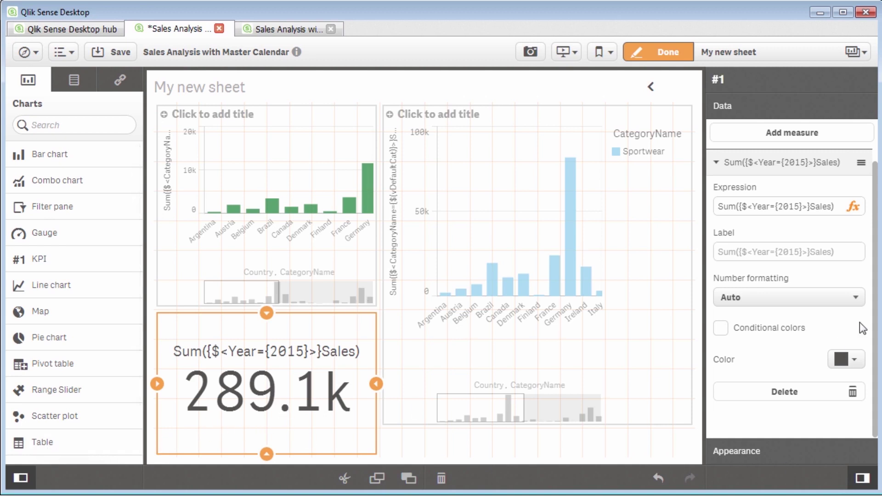
Replace the fixed 2015 in the KPI's expression with "Year(Today())" in double quotes and apply it.
click(853, 208)
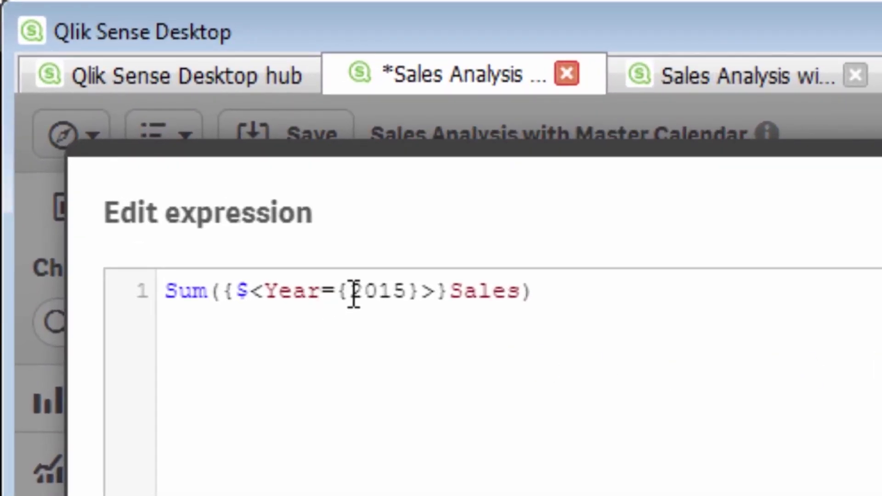
drag(350, 296, 410, 296)
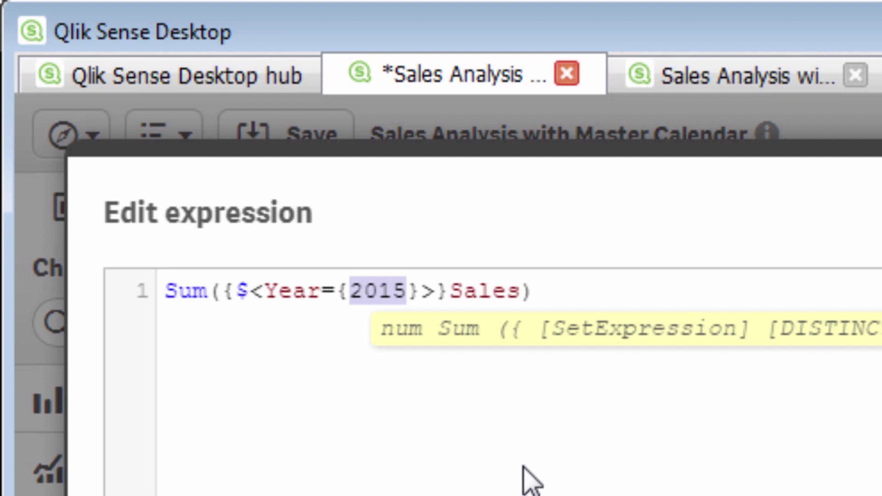
text("")
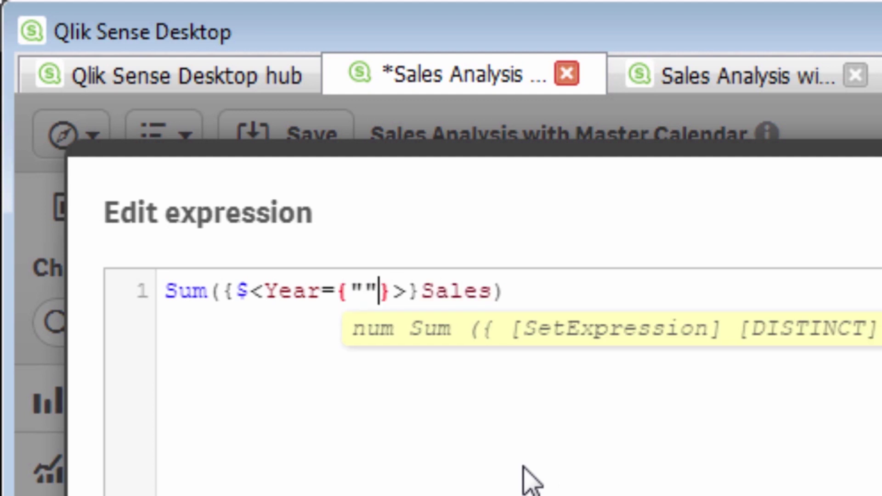
key(Left)
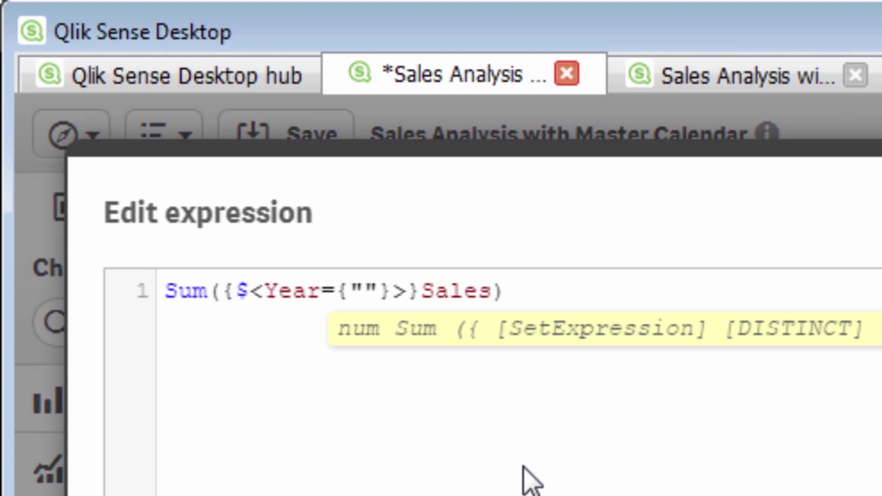
text(Year)
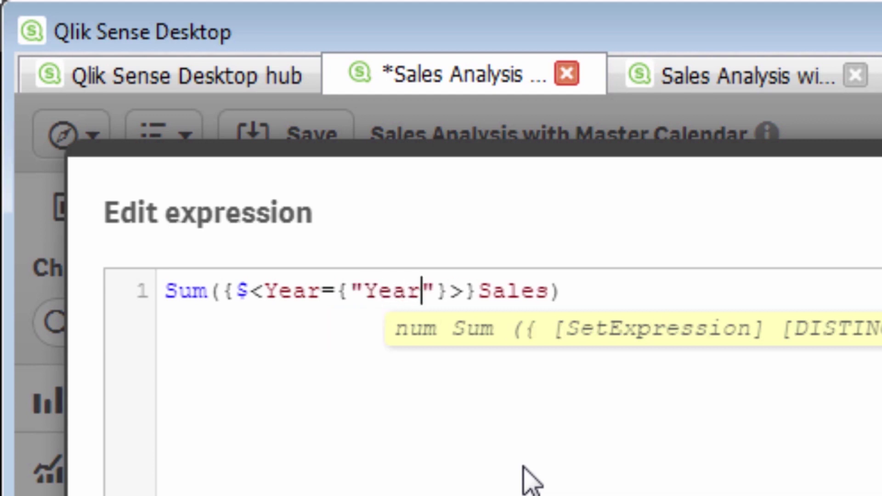
text(())
key(Left)
text(Today()
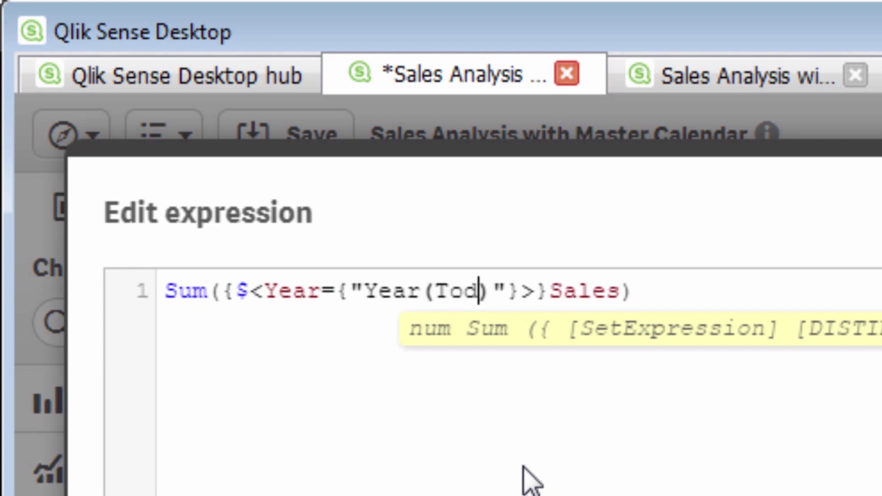
text())
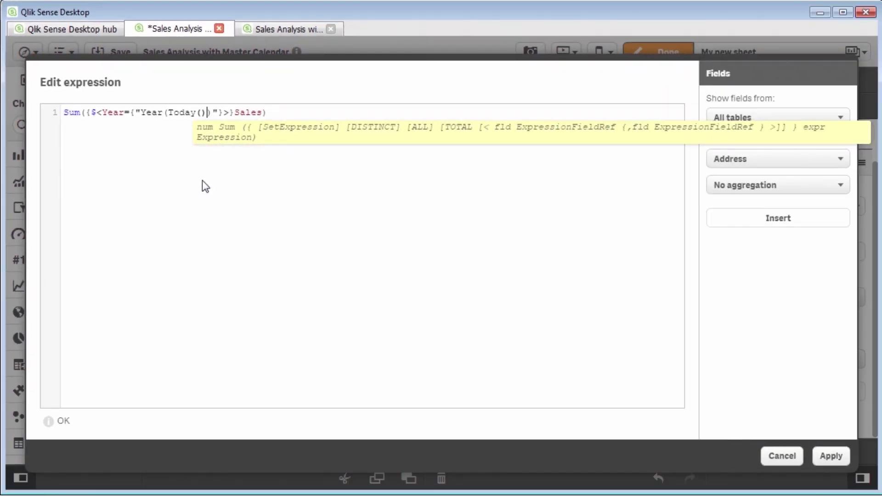
click(832, 456)
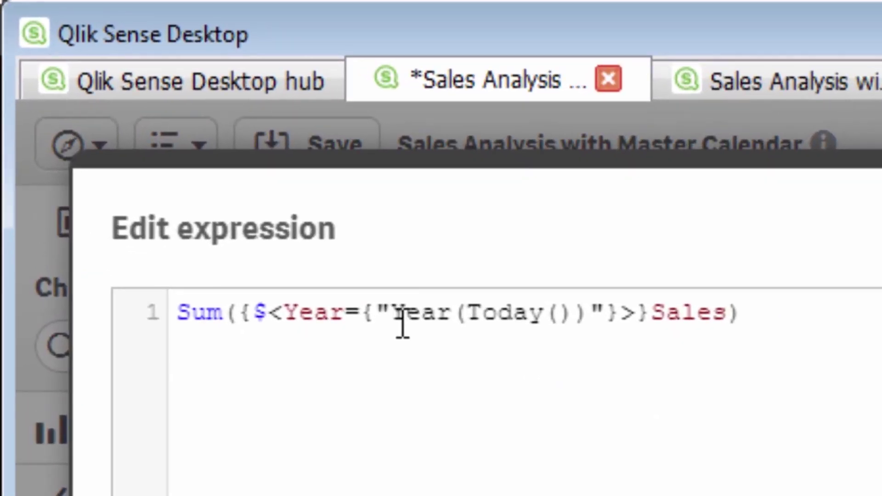
Wrap the Year(Today()) function in a dollar expansion so the KPI's measure reads Sum({$<Year={"$(=Year(Today()))"}>}Sales), and apply it.
click(140, 112)
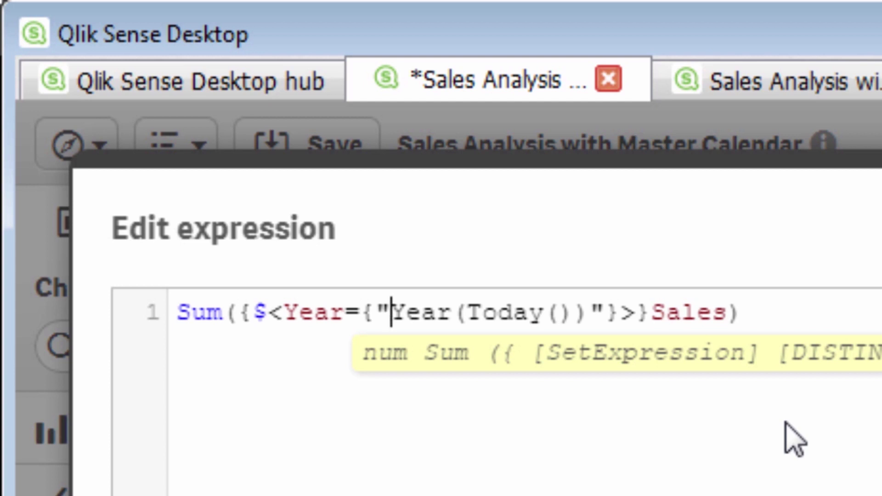
text($)
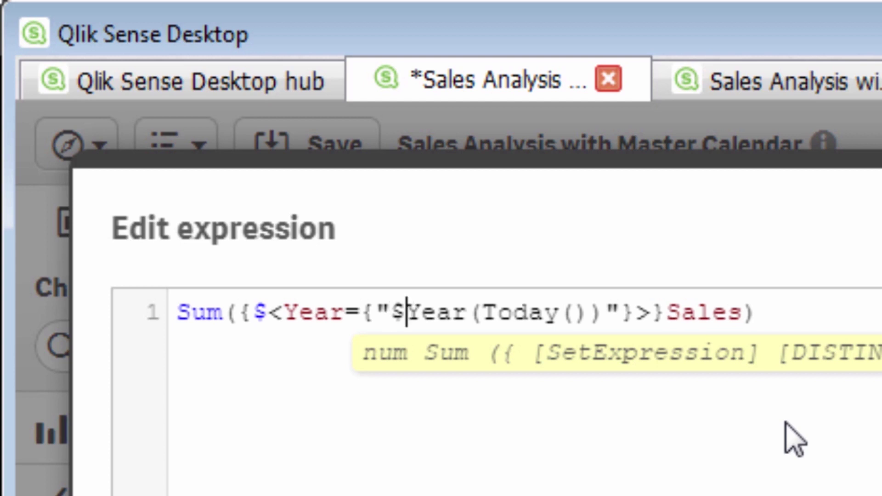
text((=)
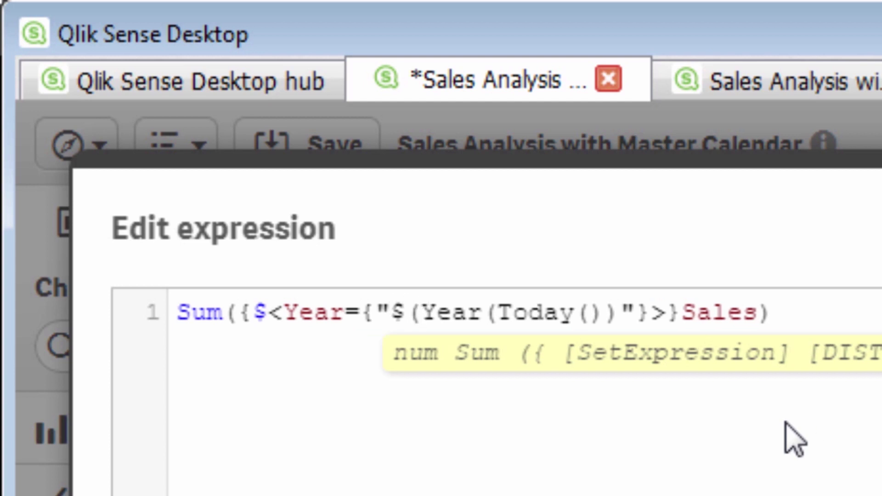
key(Right)
key(Right)
key(Right)
key(Right)
key(Right)
key(Right)
key(Right)
key(Right)
key(Right)
key(Right)
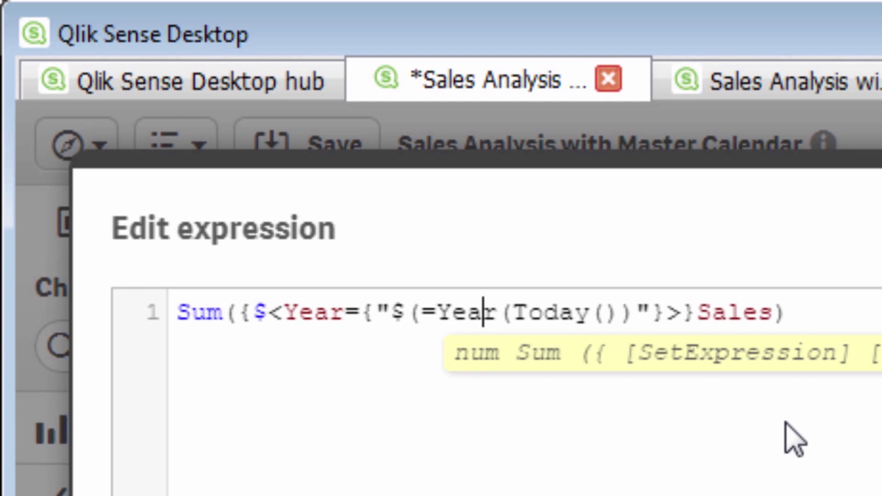
key(Right)
key(Right)
key(Right)
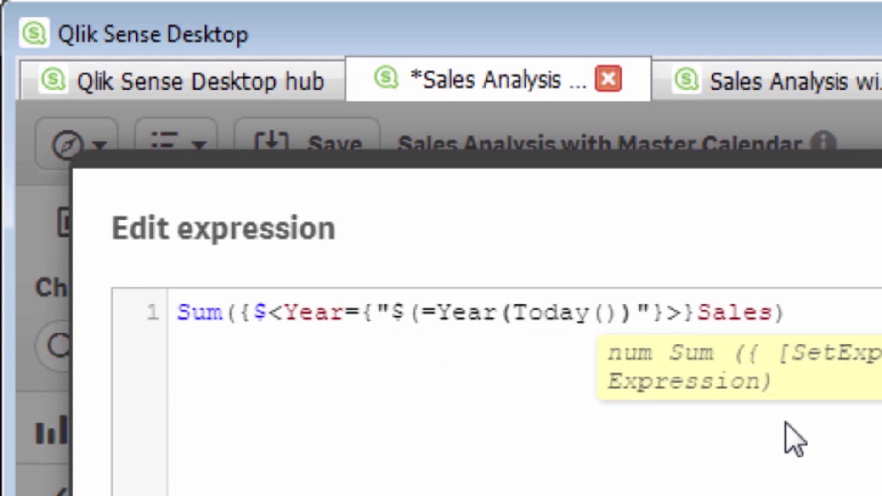
text())
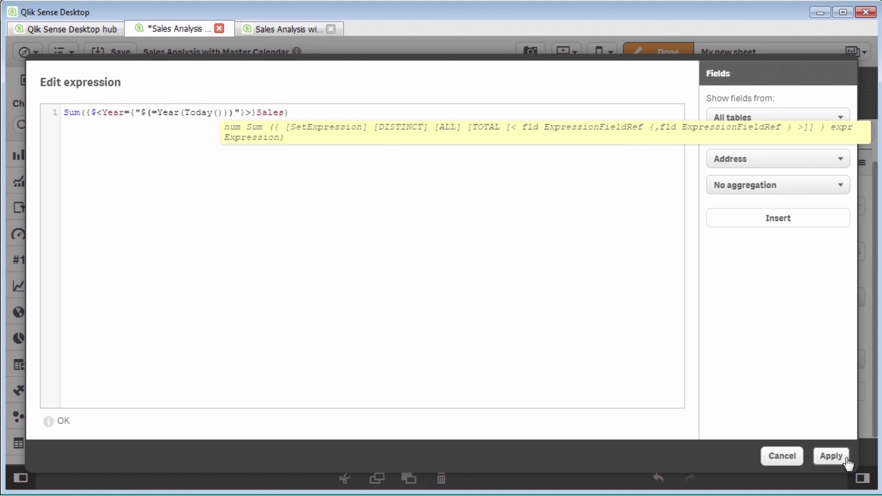
click(841, 459)
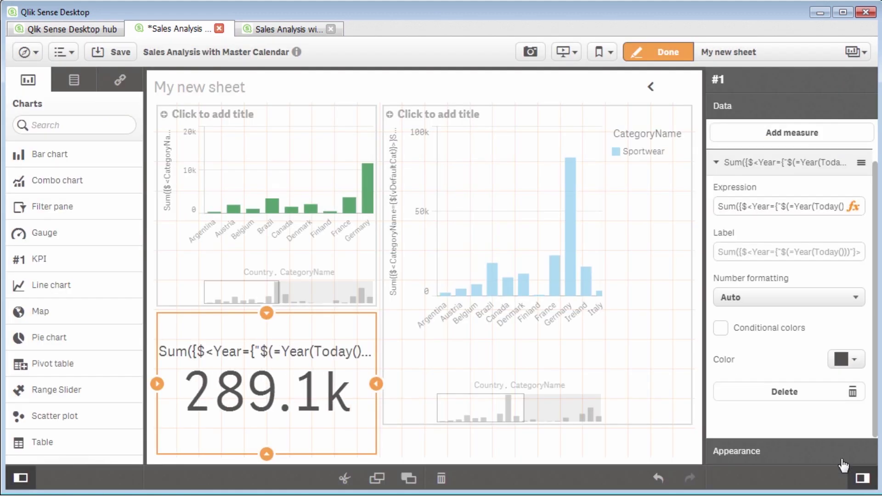